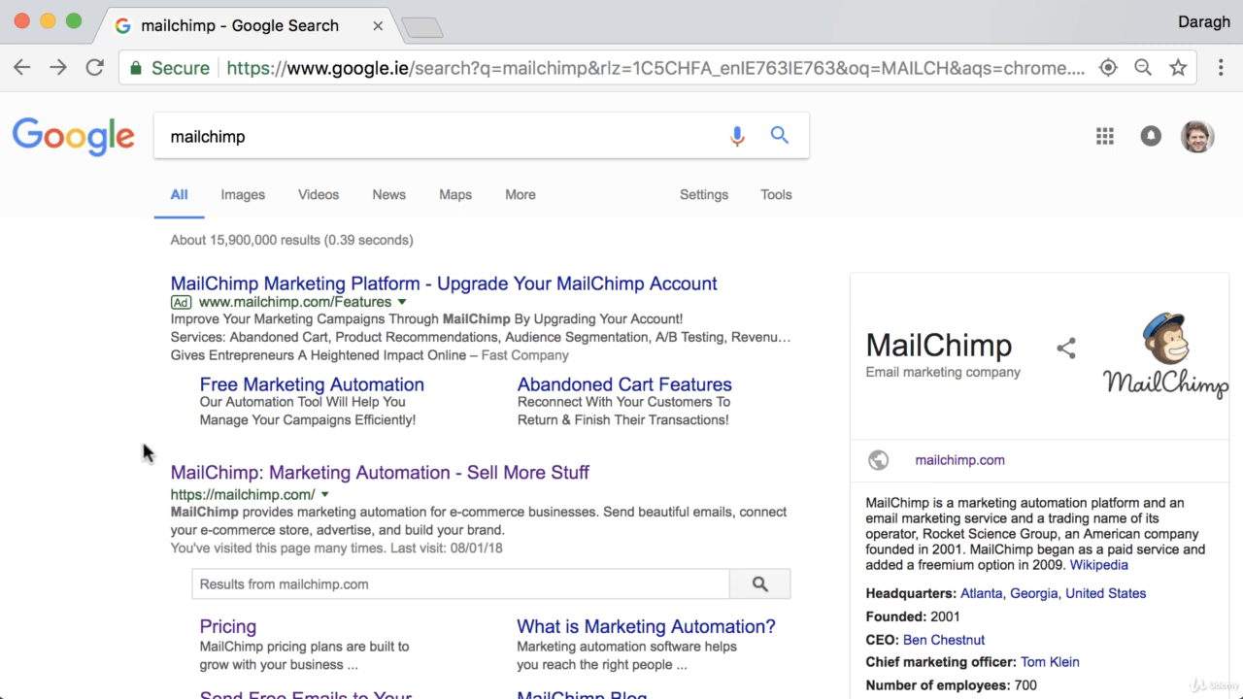
# Step: Open the MailChimp site from the search results and go to its homepage content
pyautogui.scroll(-3, 146, 447)
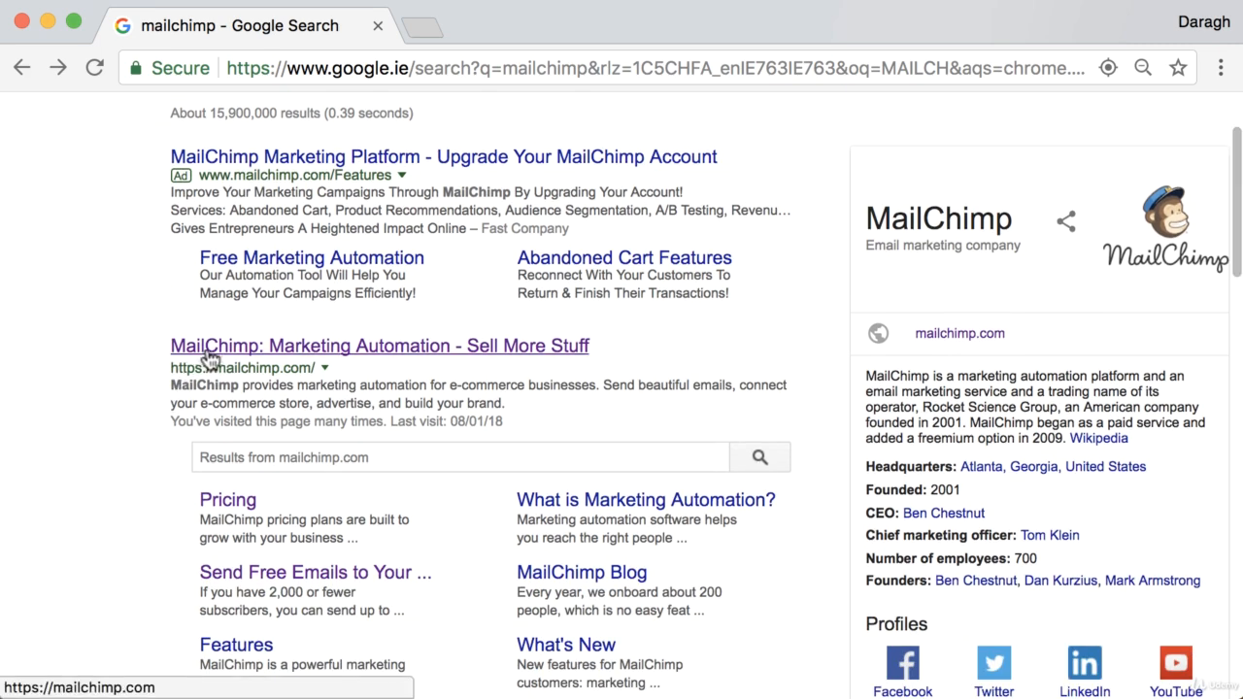
pyautogui.scroll(3, 208, 356)
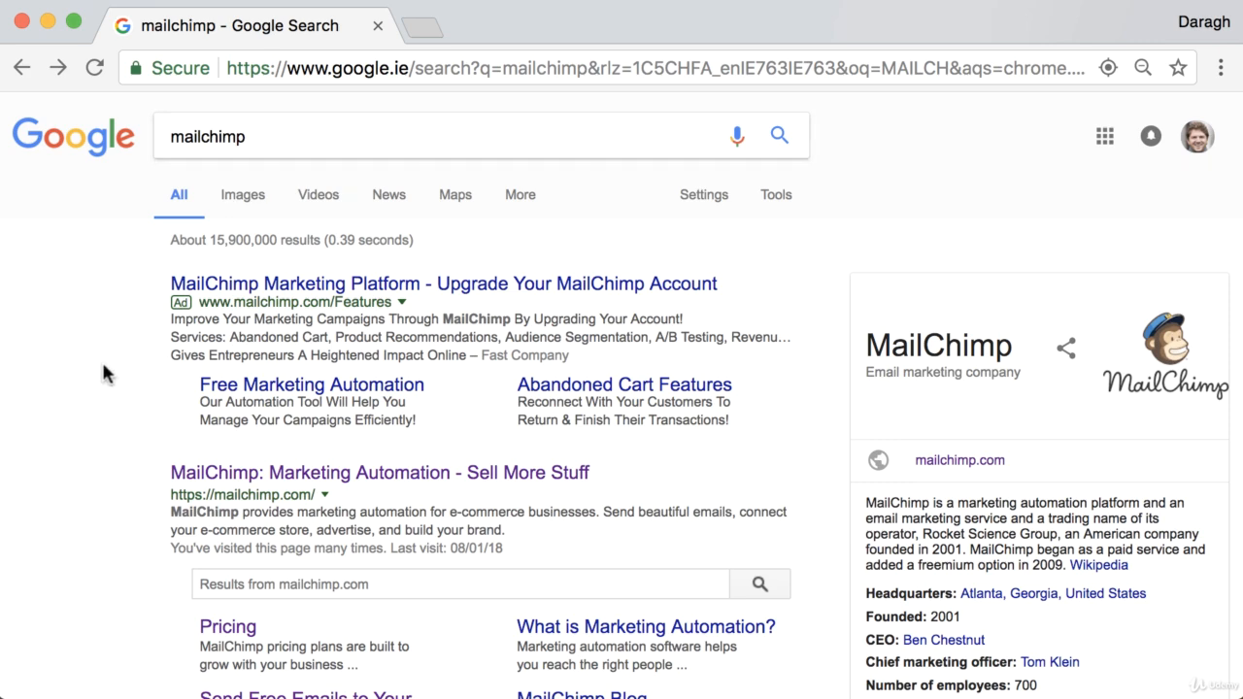
pyautogui.scroll(-1, 117, 408)
pyautogui.click(275, 438)
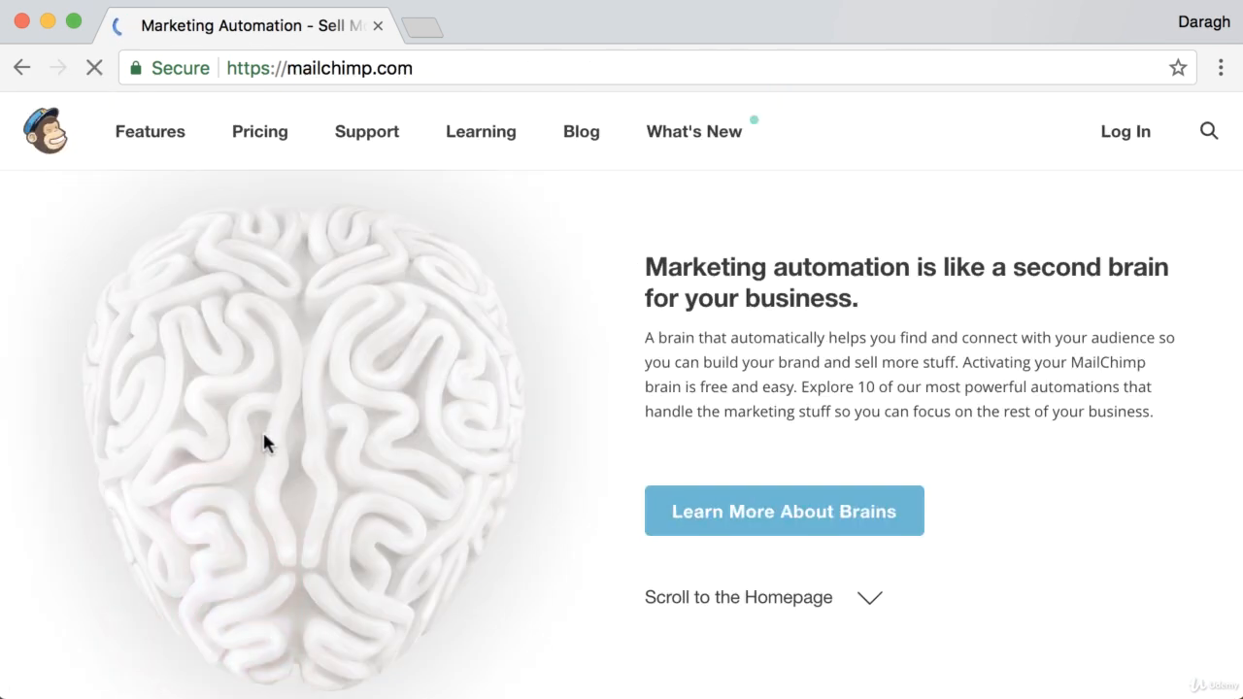
pyautogui.click(696, 602)
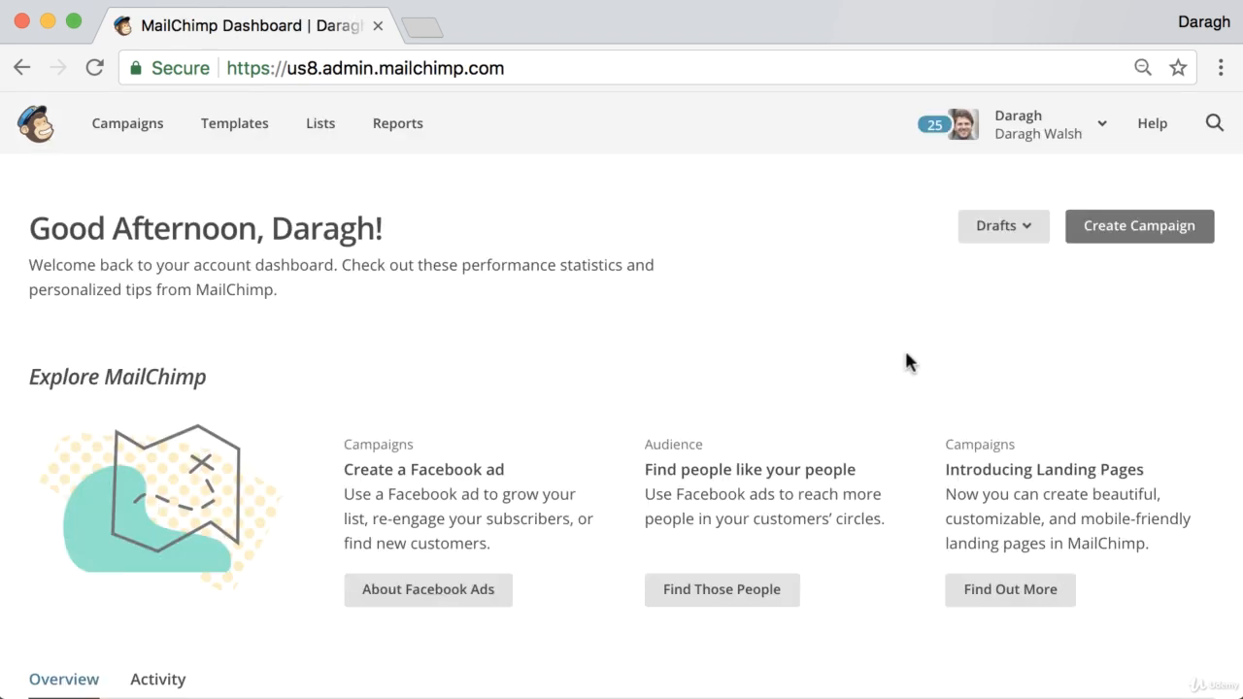
# Step: From the Lists overview, choose to create a brand-new list rather than groups
pyautogui.click(329, 141)
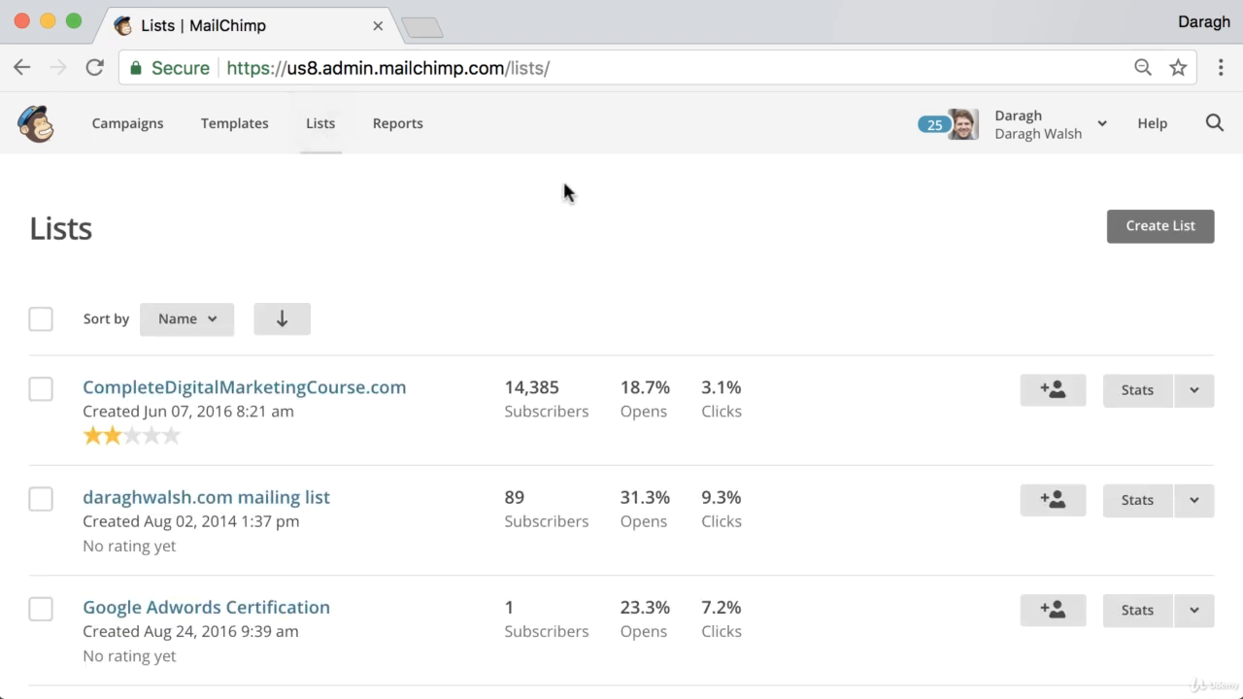
pyautogui.click(1179, 239)
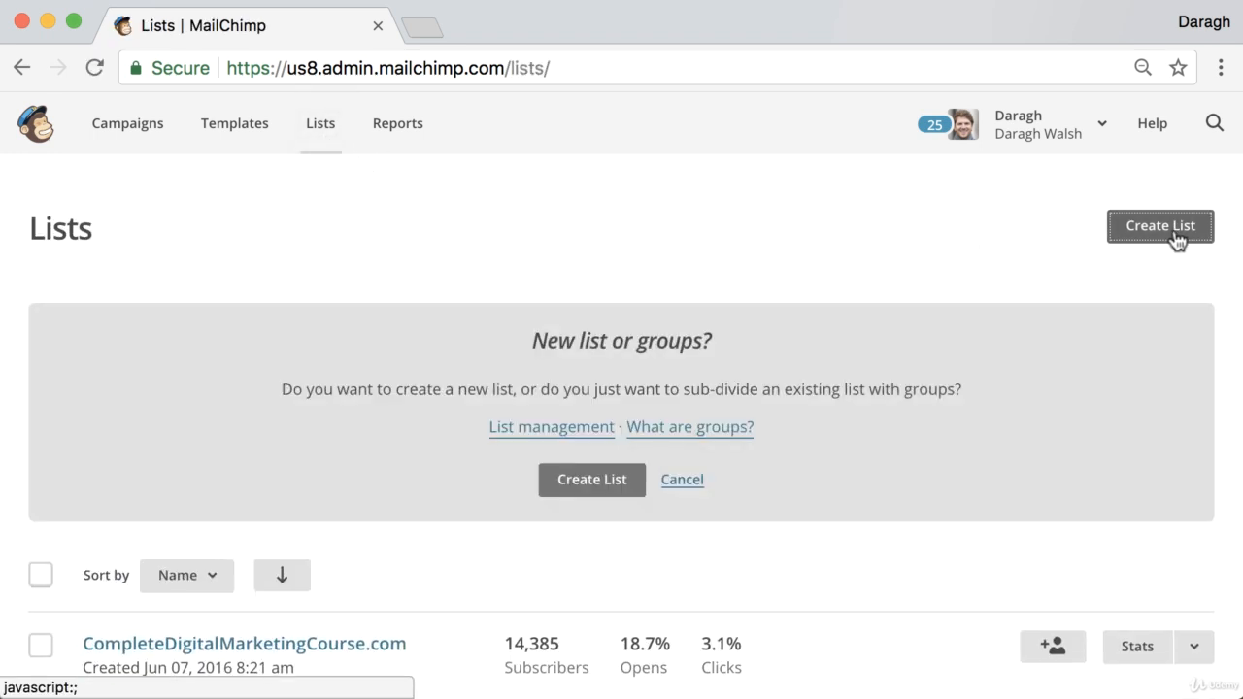
pyautogui.click(591, 480)
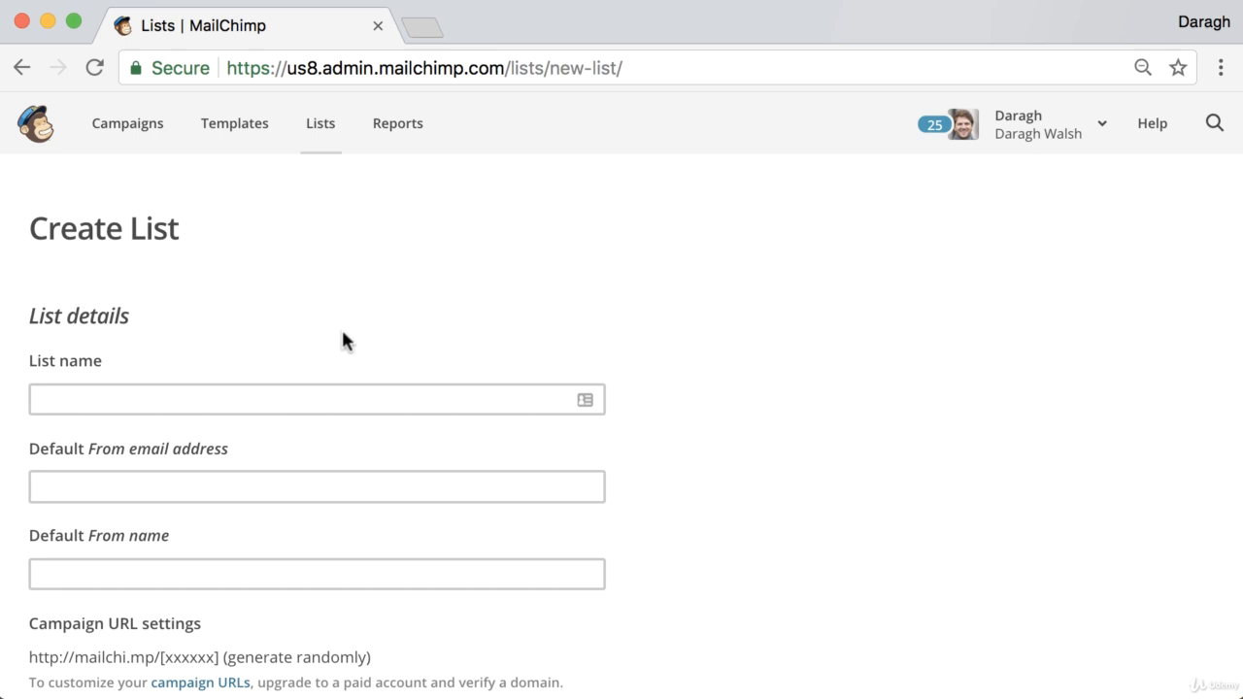
# Step: Name the new list 'Examples domain'
pyautogui.scroll(-3, 340, 340)
pyautogui.click(203, 298)
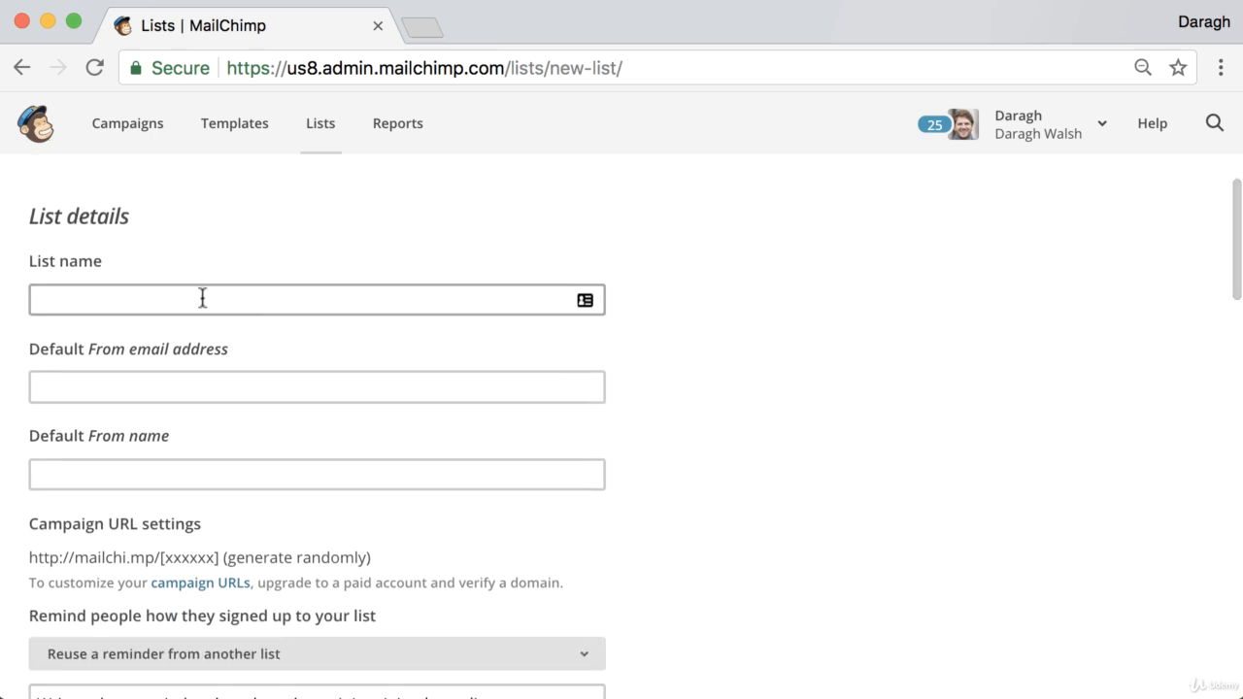
pyautogui.click(92, 289)
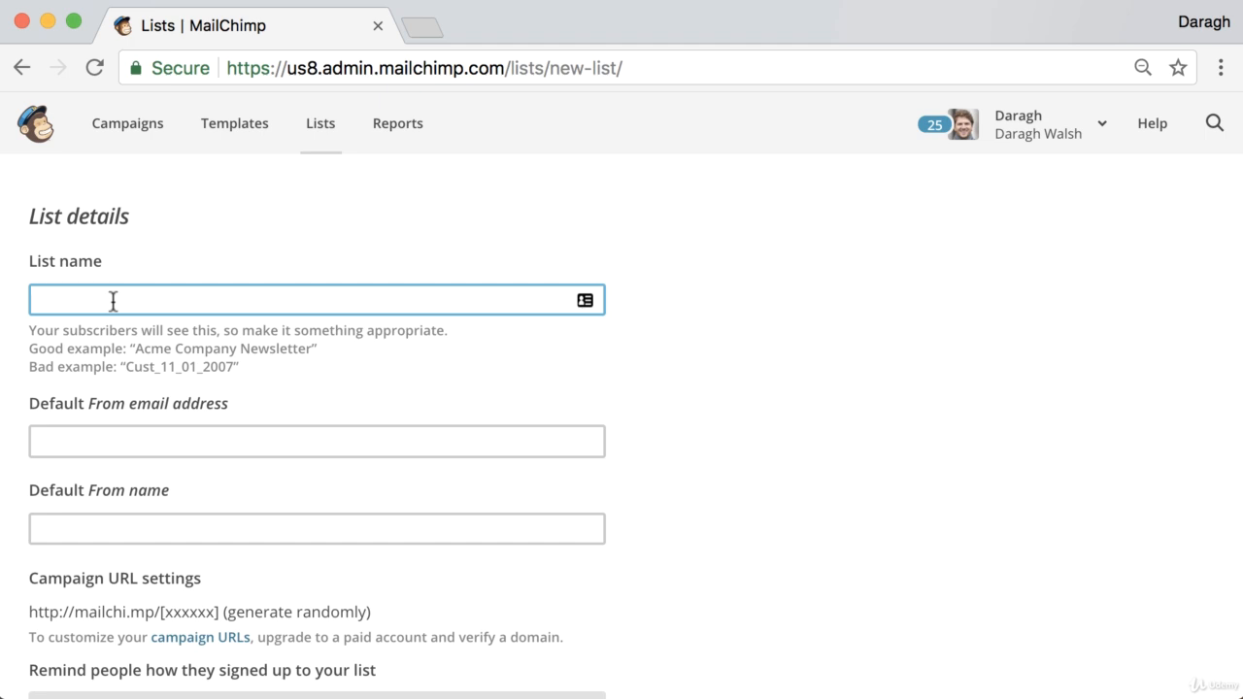
pyautogui.write('Examples domain')
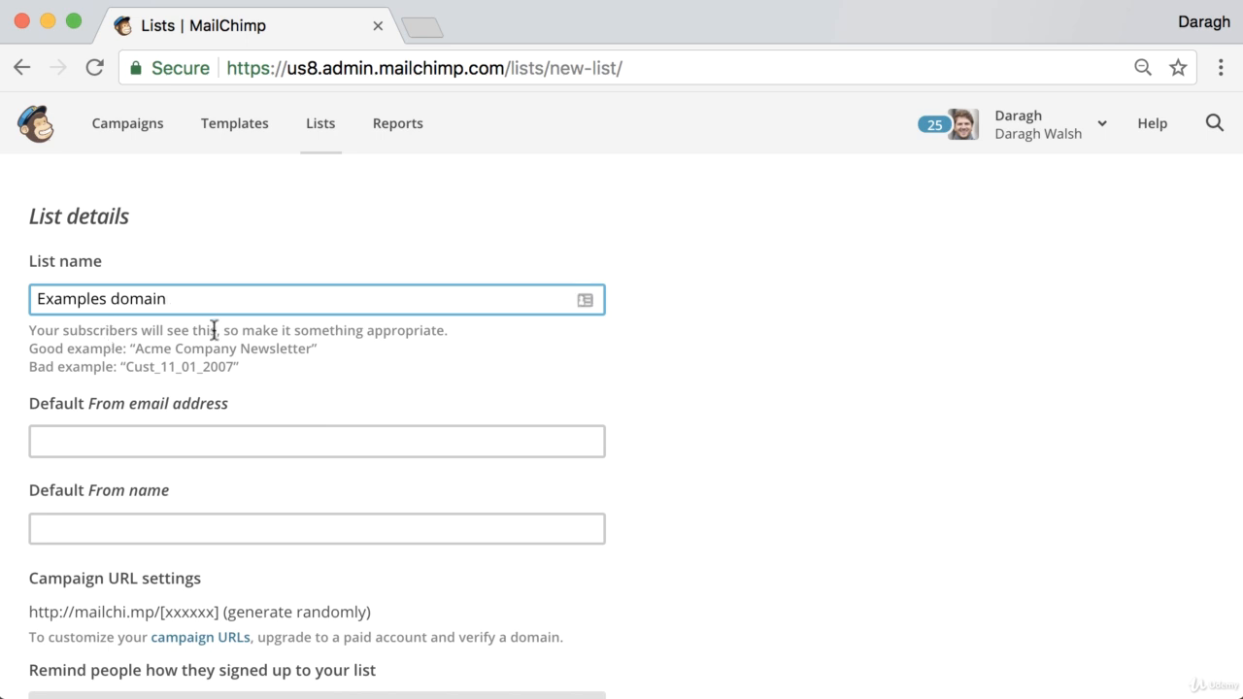
# Step: Enter the contact@ sender address as the Default From email address
pyautogui.scroll(-3, 206, 335)
pyautogui.click(165, 311)
pyautogui.scroll(-1, 165, 307)
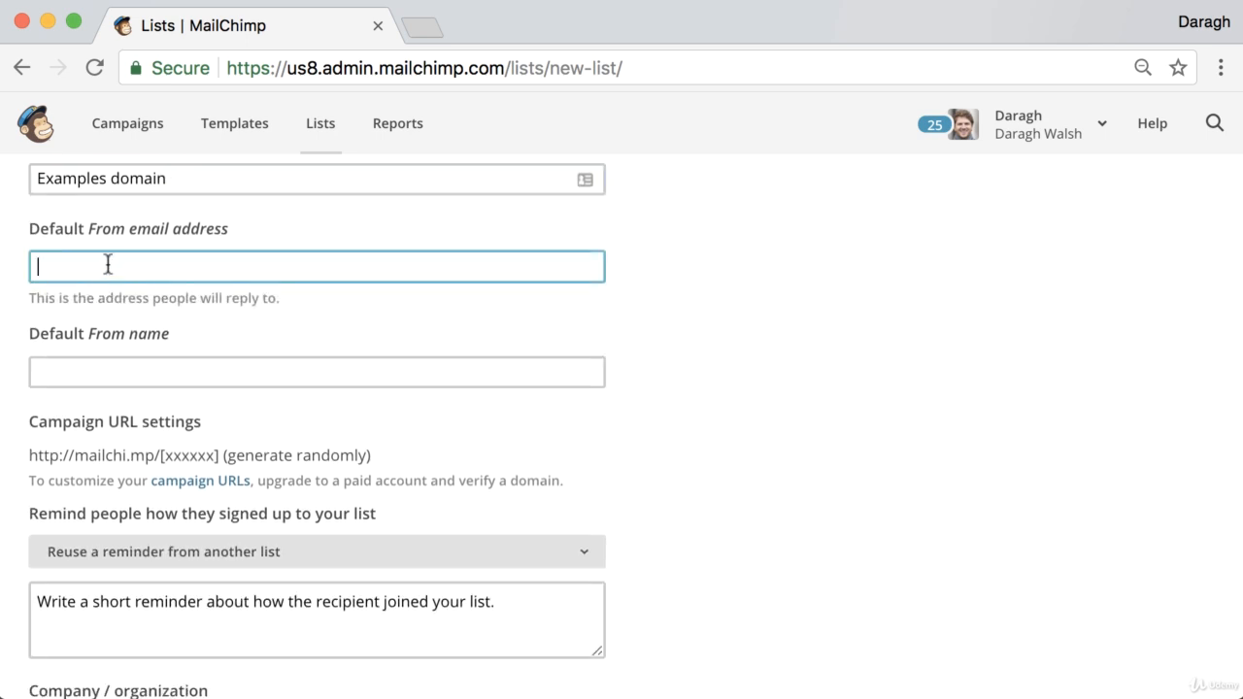
pyautogui.doubleClick(155, 268)
pyautogui.tripleClick(156, 268)
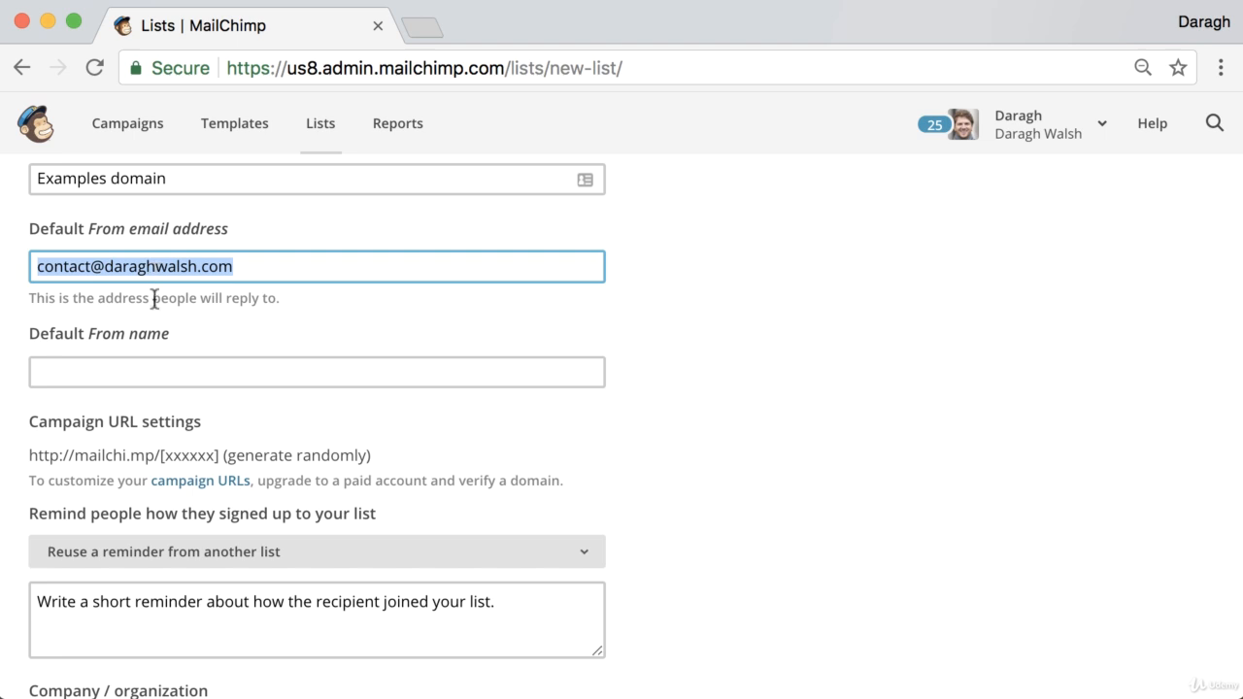
# Step: Set the Default From name to 'example domain'
pyautogui.click(141, 368)
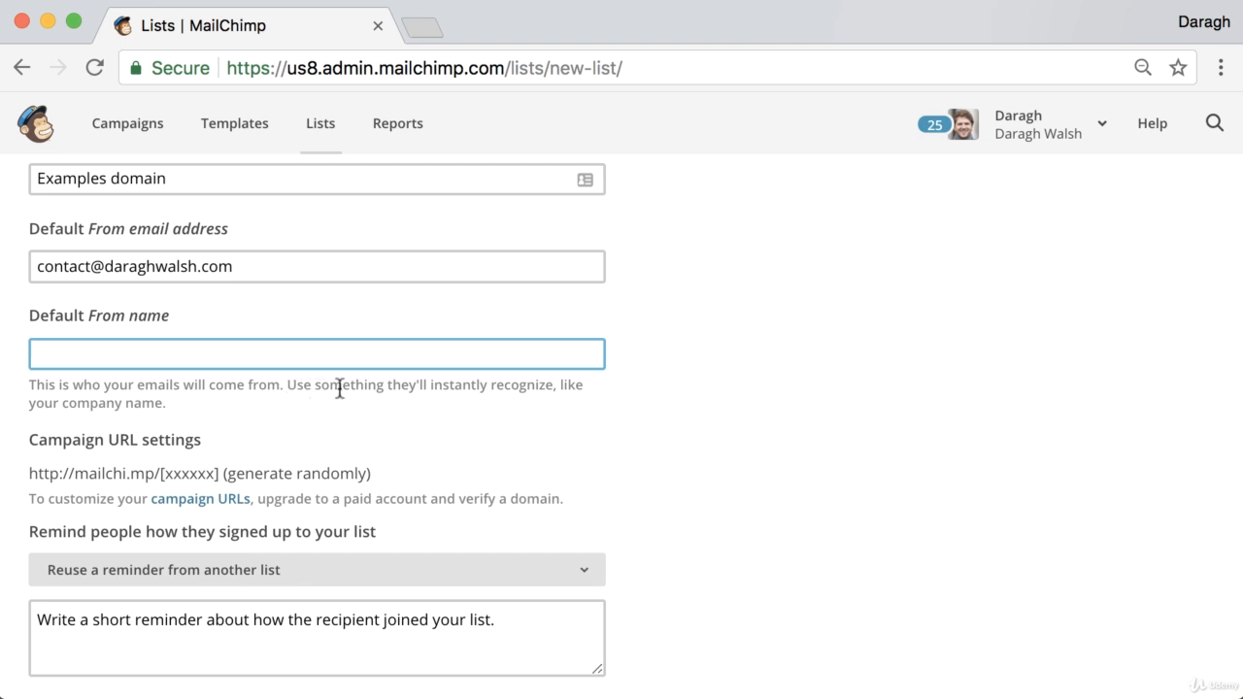
pyautogui.click(233, 359)
pyautogui.write('example domain')
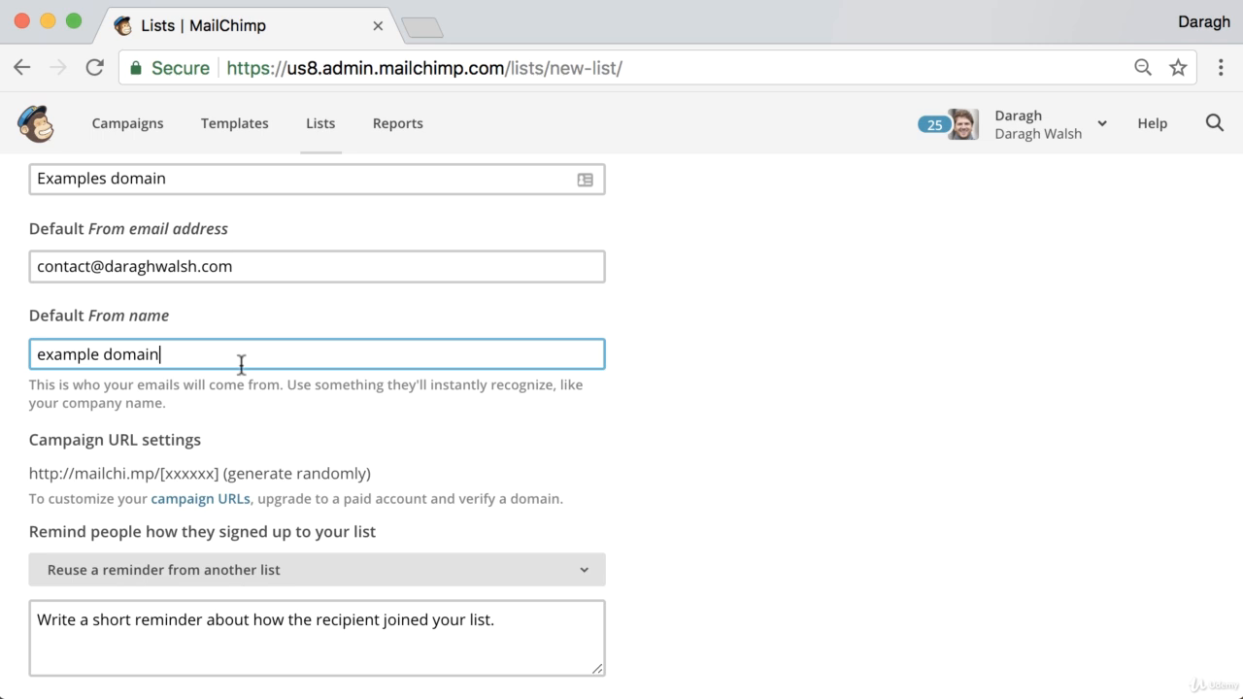
pyautogui.scroll(-4, 234, 403)
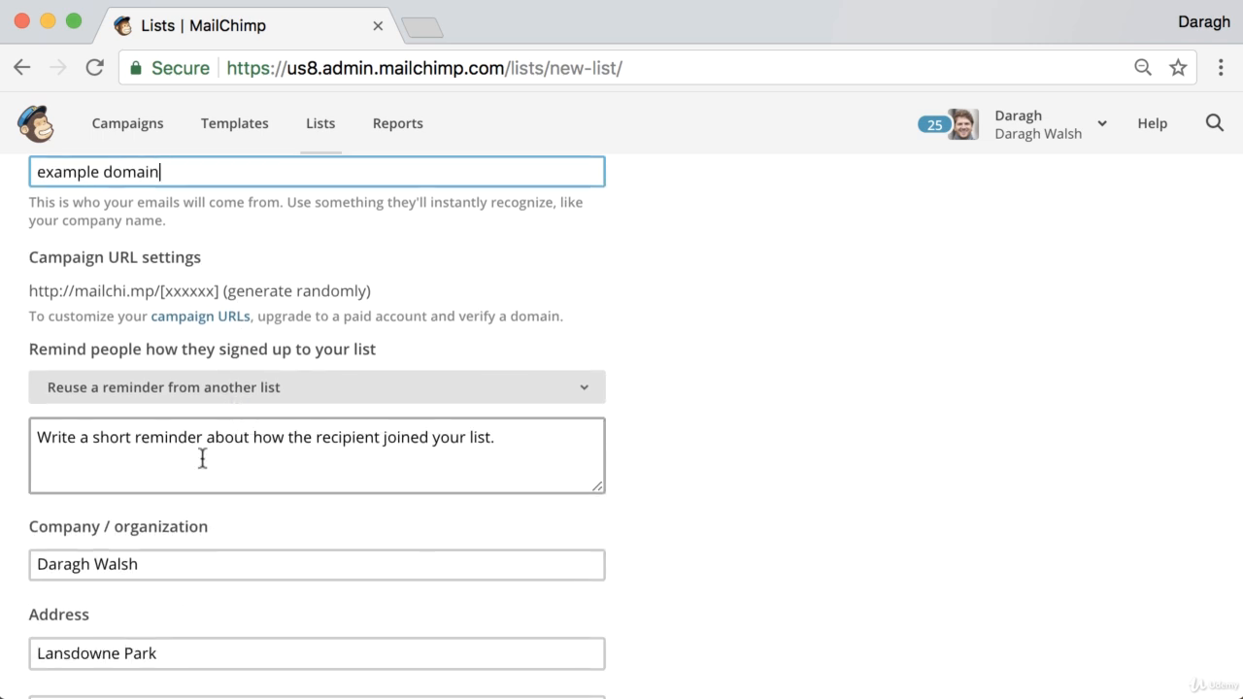
# Step: Write the reminder 'You are receiving this email because you opted in on our site.'
pyautogui.click(202, 458)
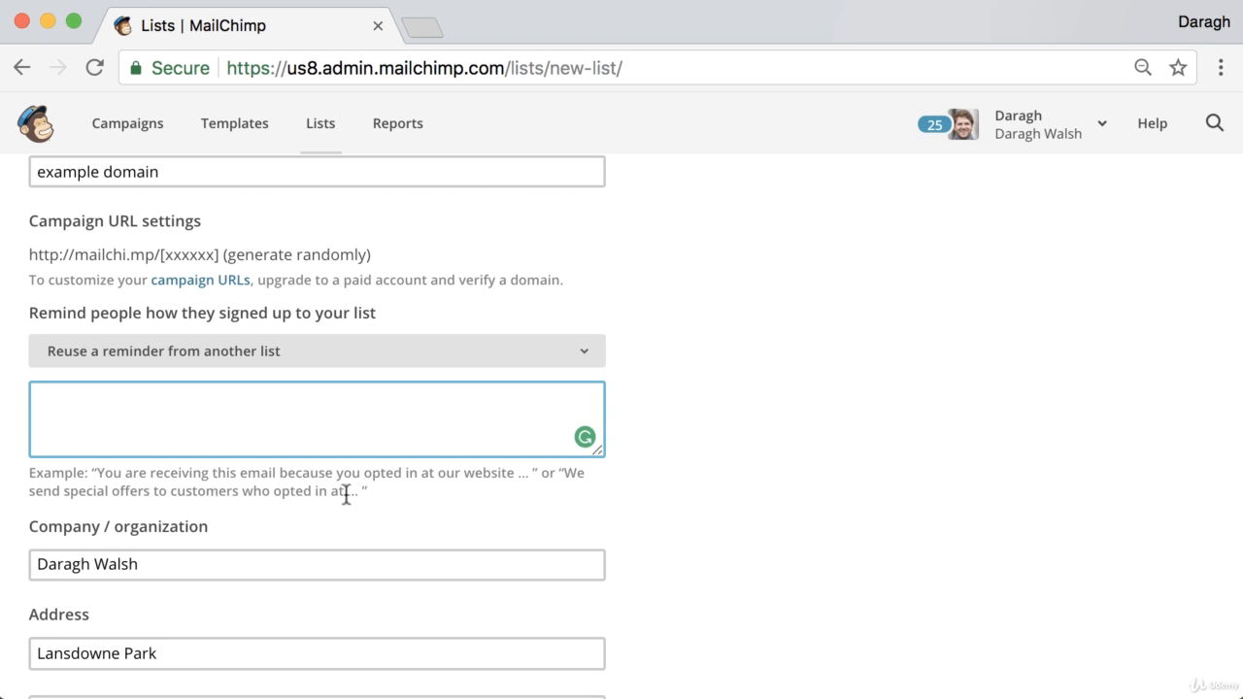
pyautogui.write('You are recei')
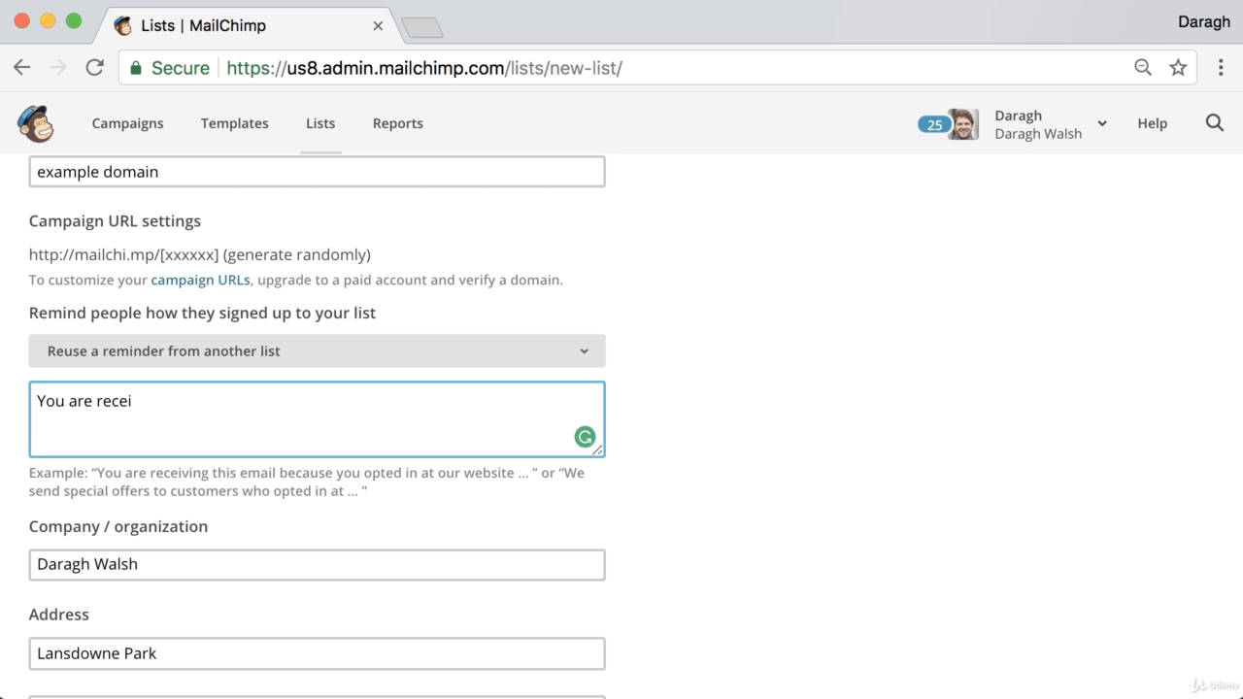
pyautogui.write('ving this em')
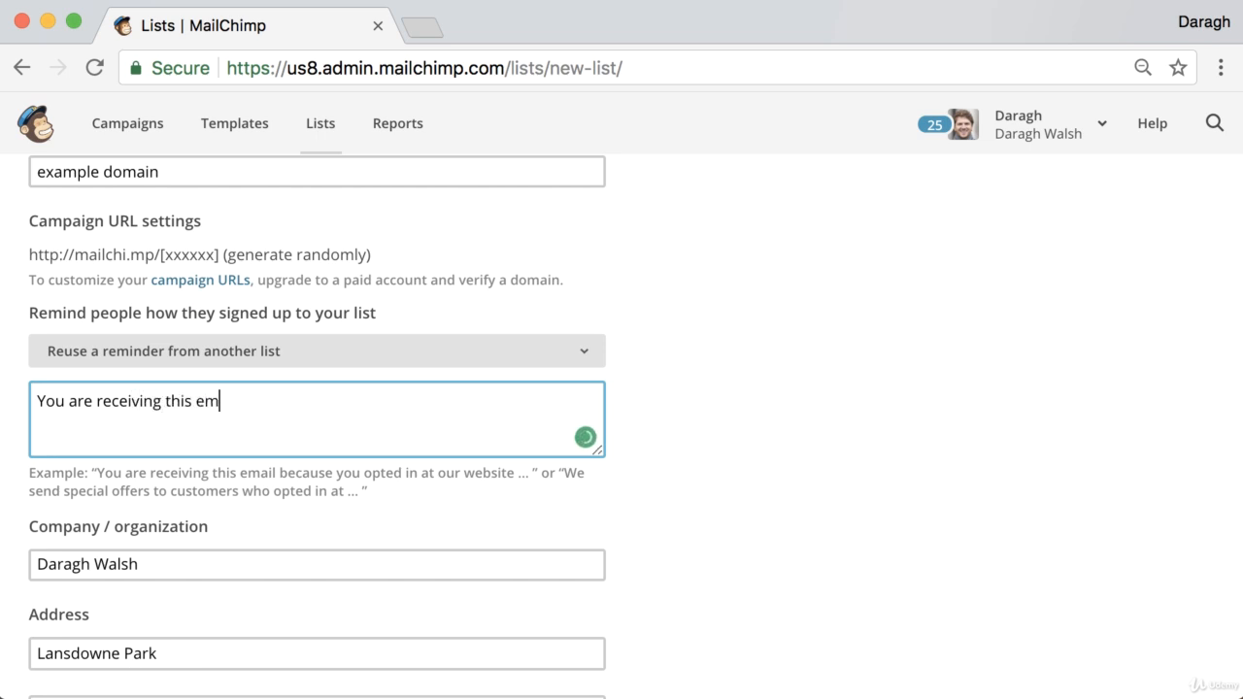
pyautogui.write('ail because you top')
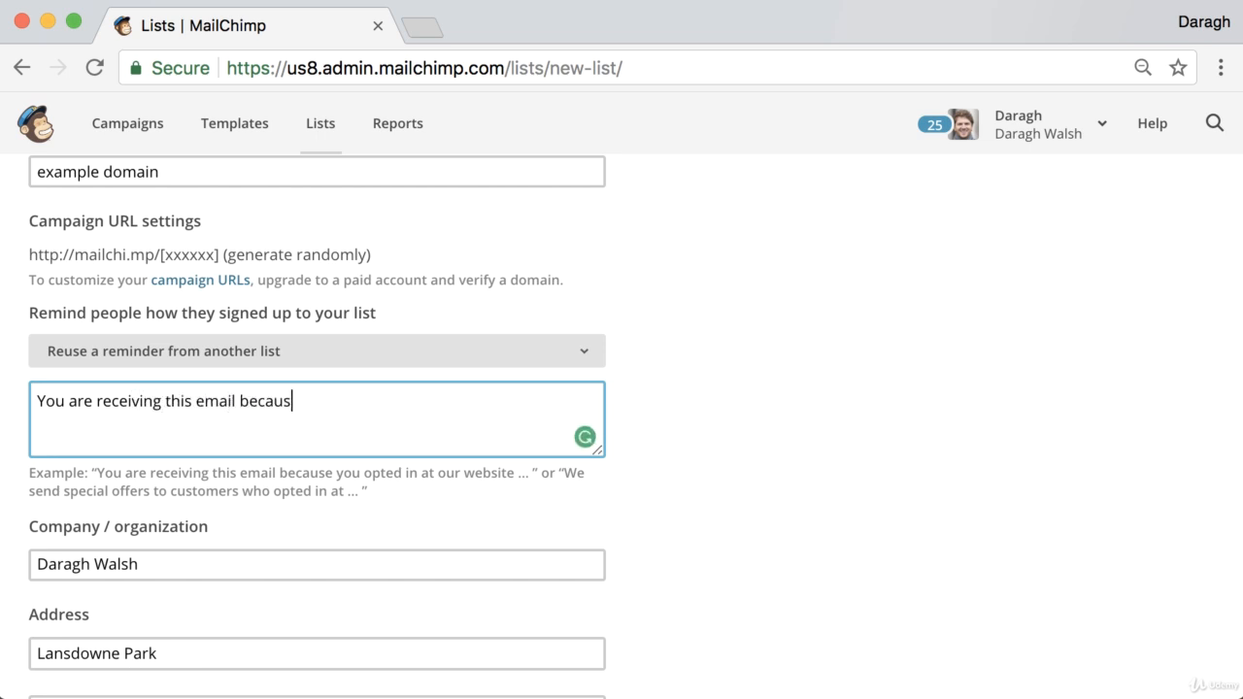
pyautogui.press('BackSpace')
pyautogui.press('BackSpace')
pyautogui.press('BackSpace')
pyautogui.write('opted in on')
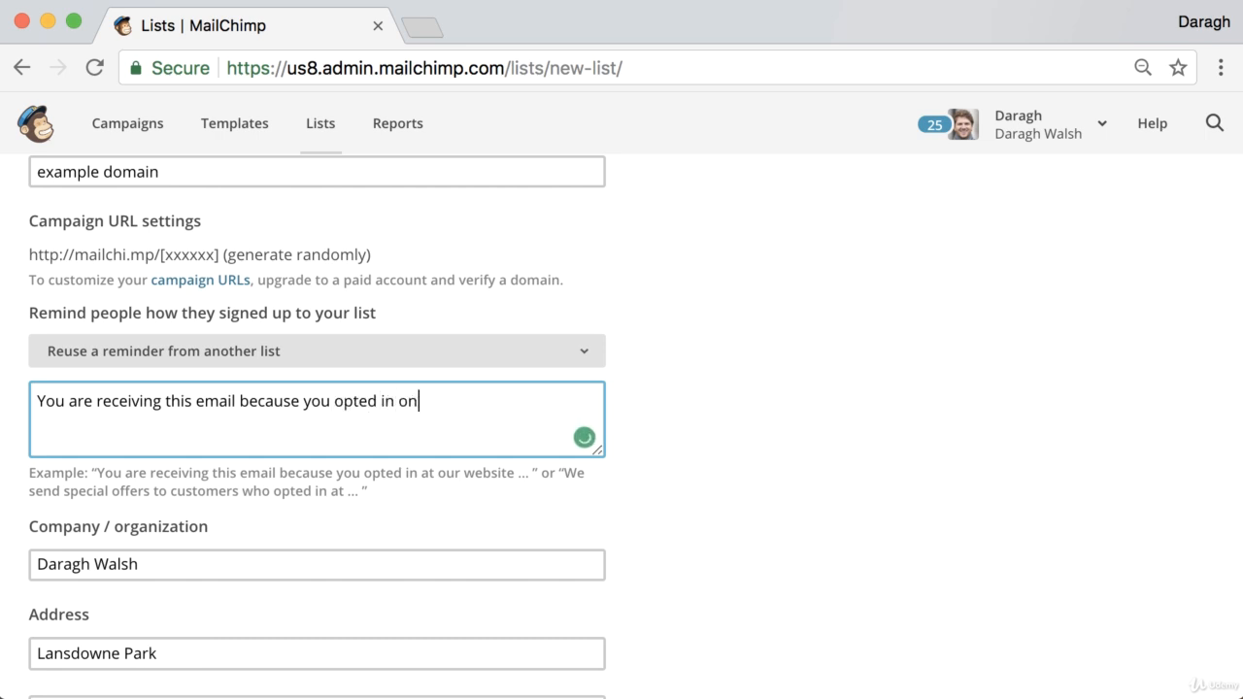
pyautogui.write(' our site.')
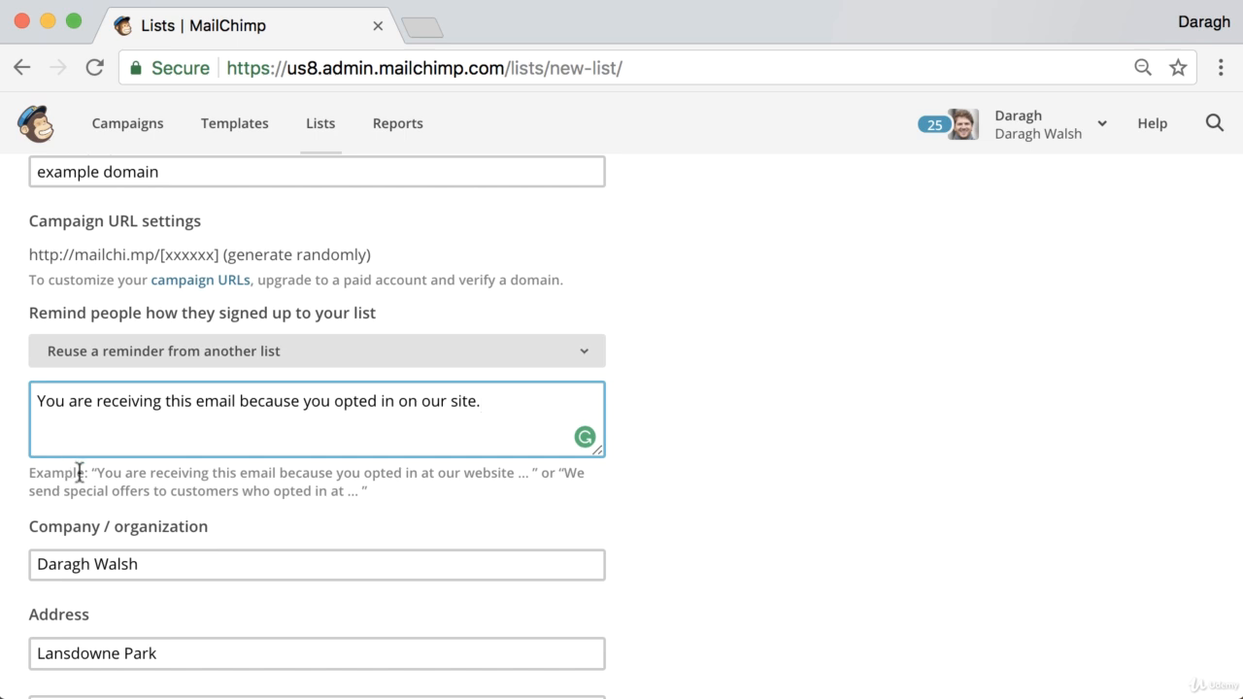
# Step: Scroll through the rest of the form, leaving double opt-in and notifications off
pyautogui.scroll(-2, 80, 472)
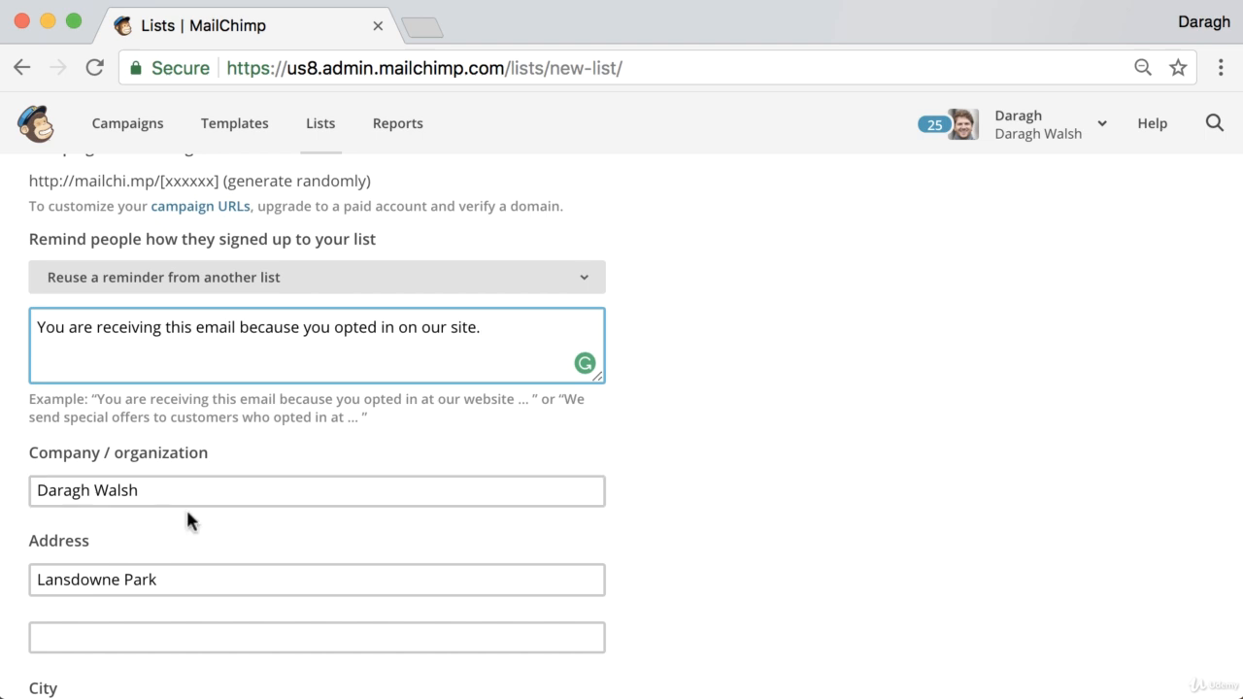
pyautogui.scroll(-1, 185, 507)
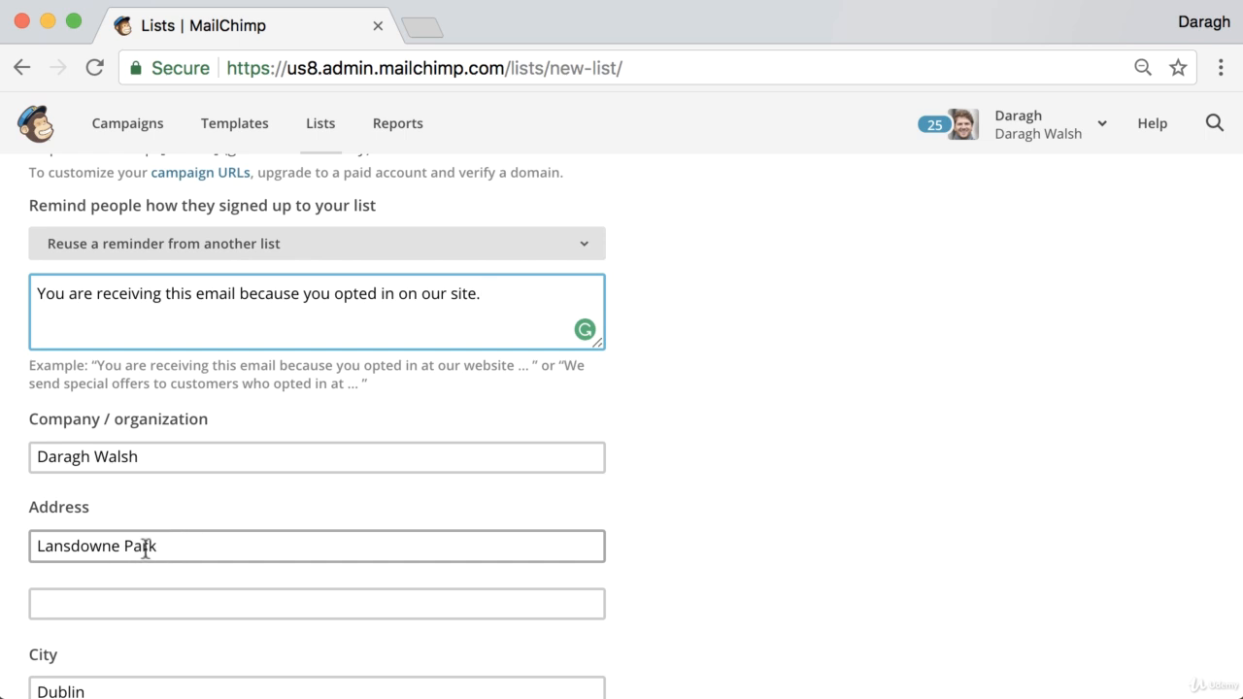
pyautogui.scroll(-1, 144, 548)
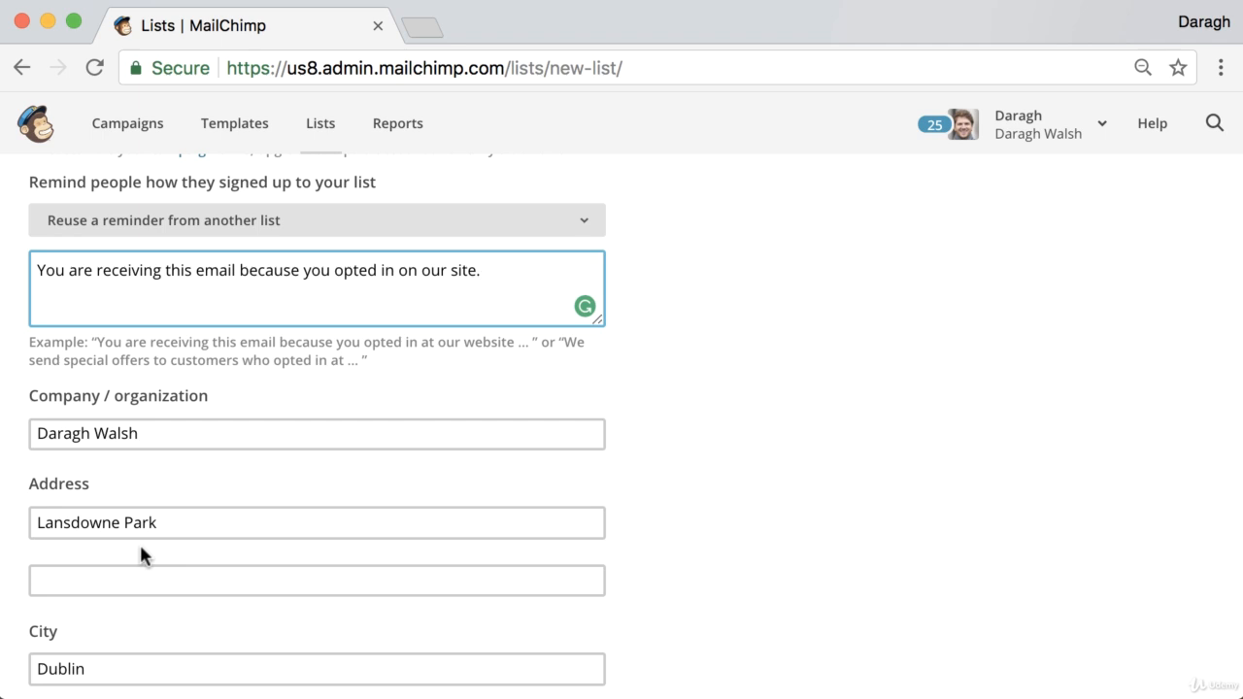
pyautogui.scroll(-3, 141, 547)
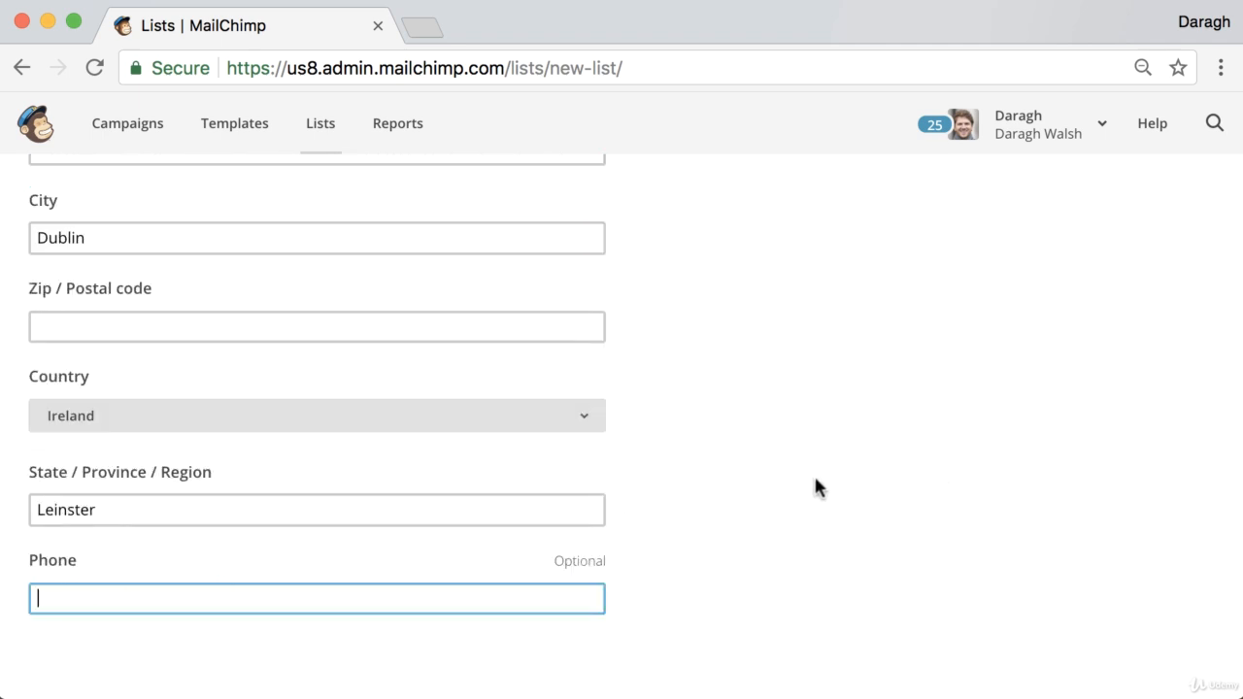
pyautogui.scroll(-5, 599, 453)
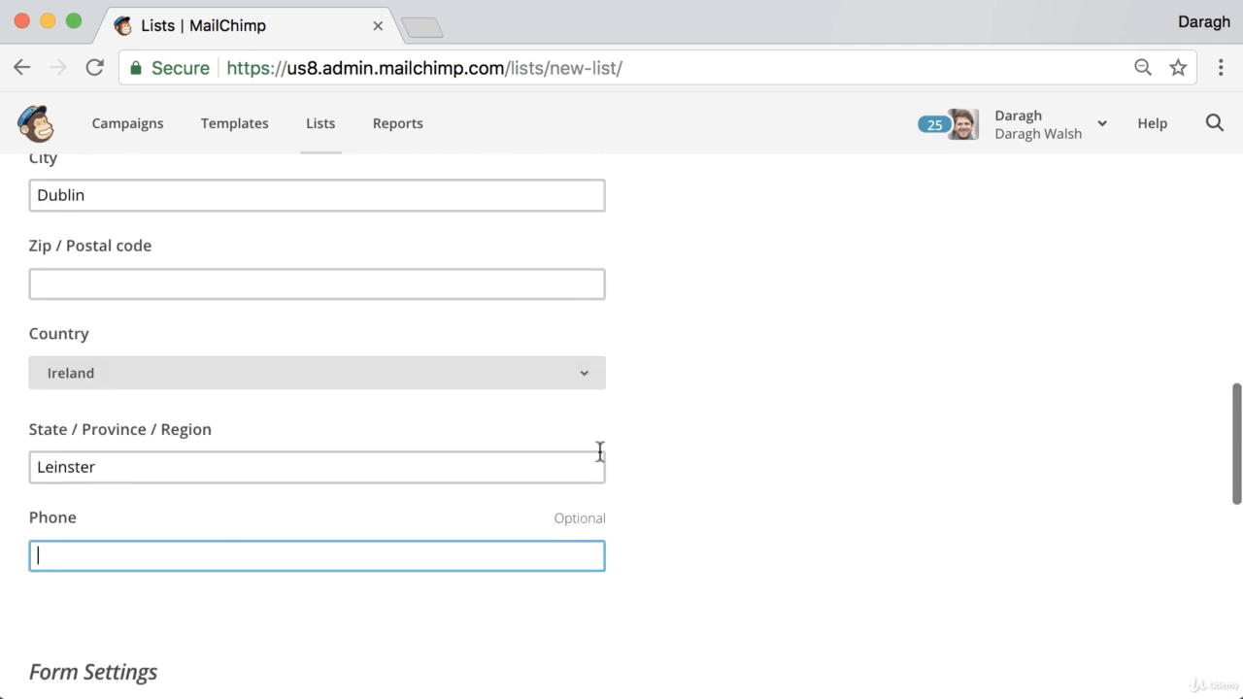
pyautogui.scroll(-5, 599, 453)
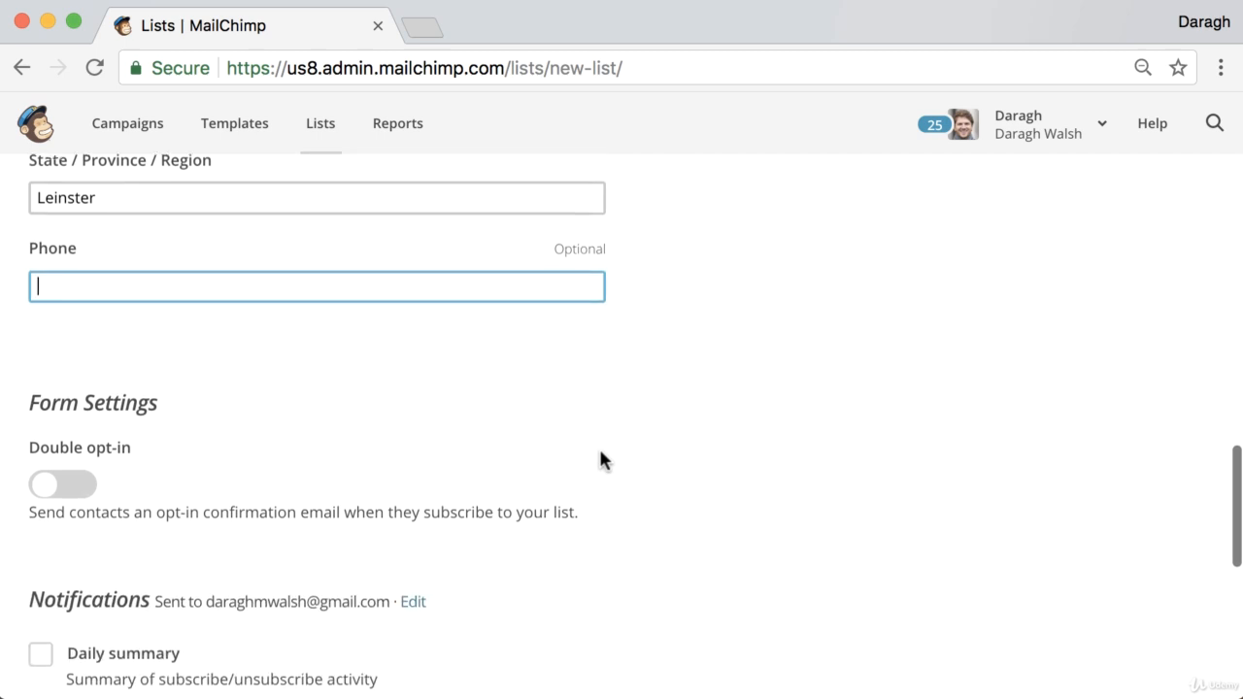
pyautogui.scroll(-1, 620, 459)
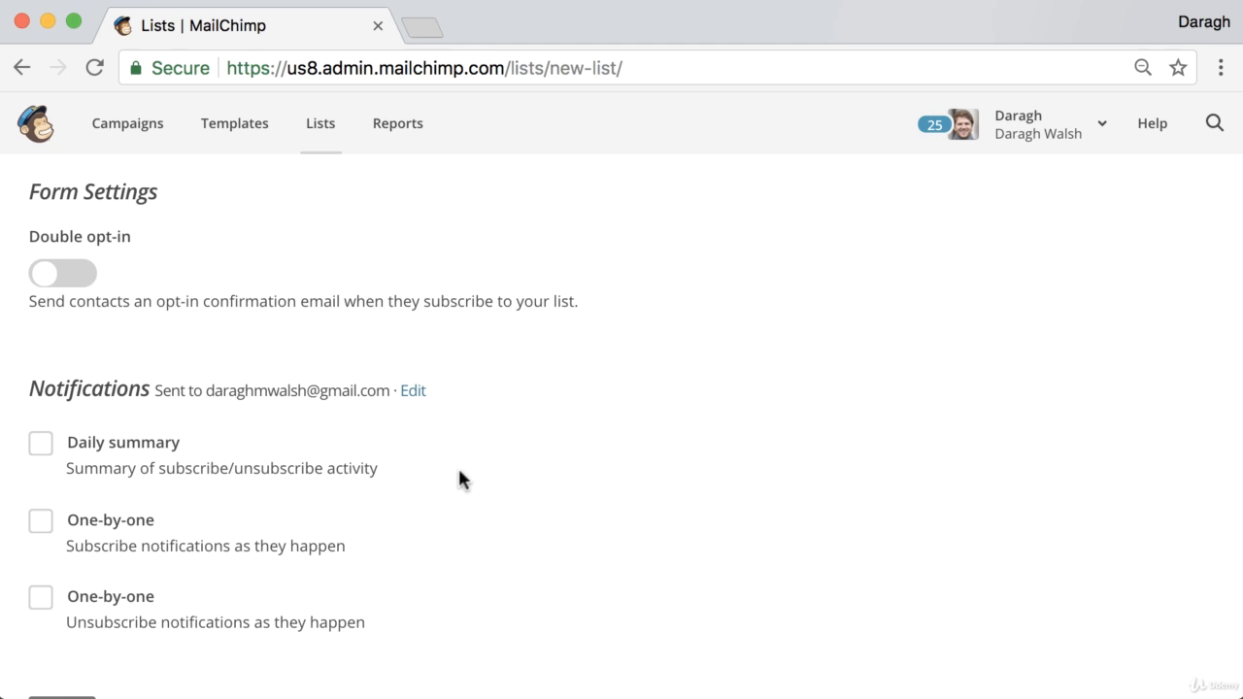
pyautogui.scroll(-3, 460, 478)
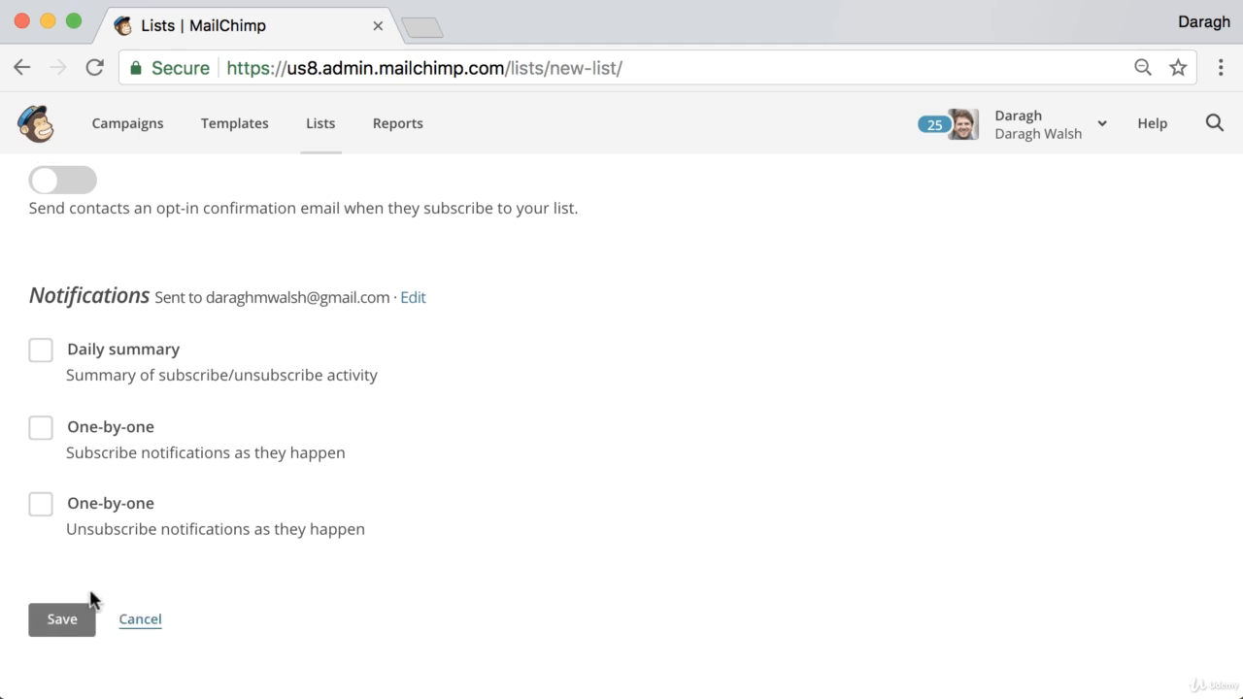
# Step: Save the Examples Domain list and check its empty contacts page
pyautogui.click(84, 628)
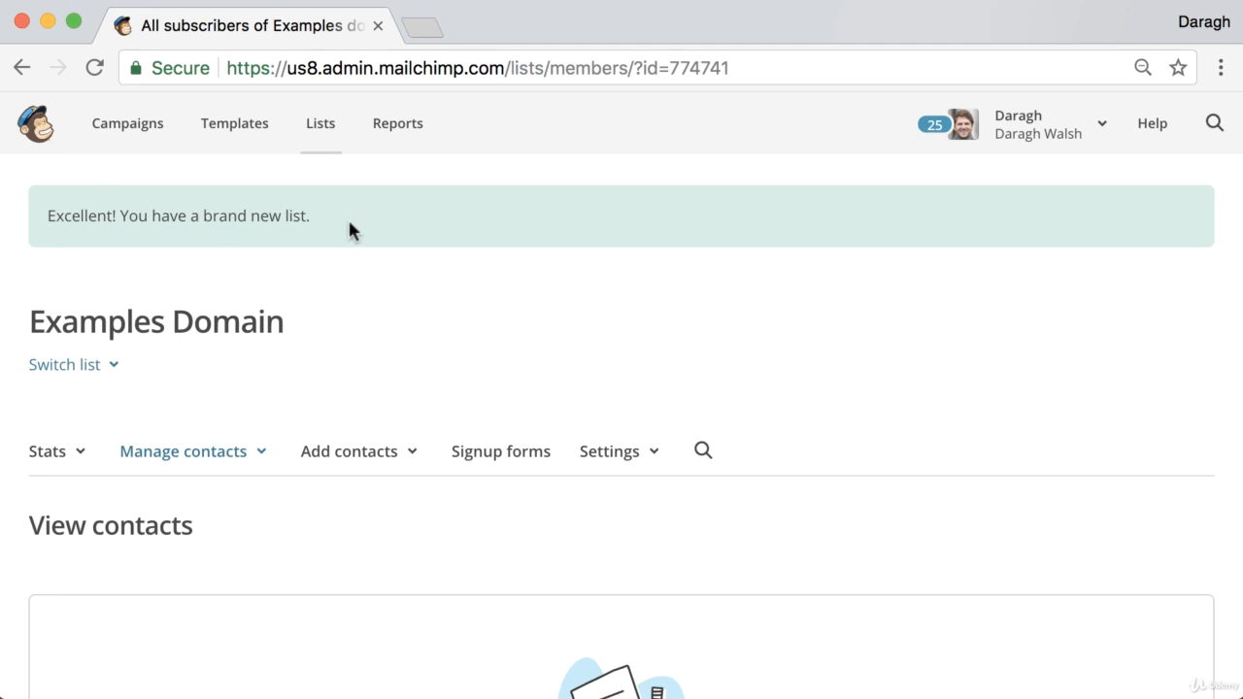
pyautogui.scroll(-5, 350, 233)
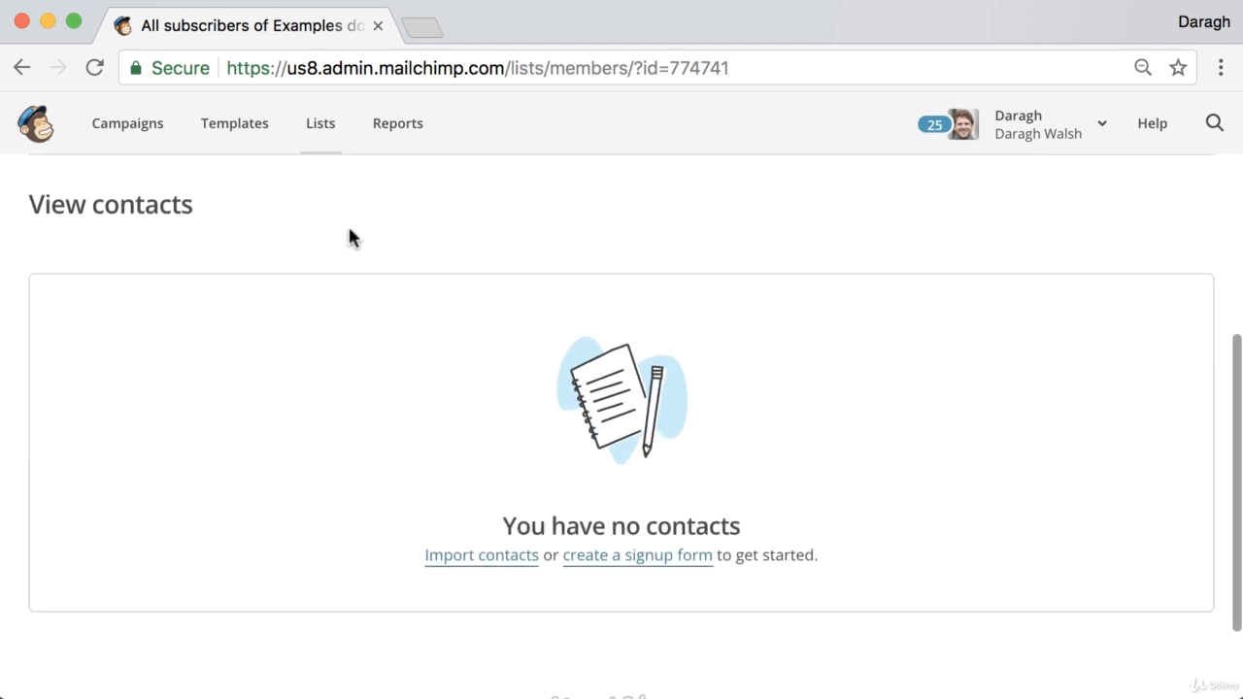
pyautogui.scroll(2, 349, 238)
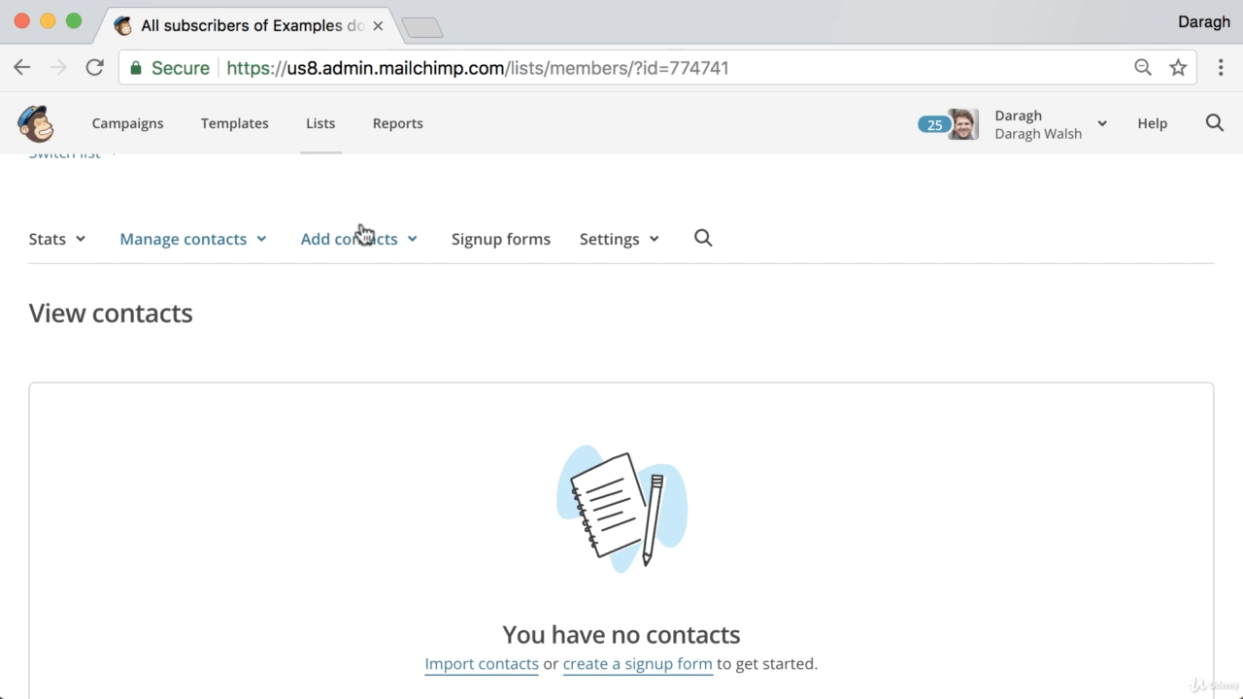
# Step: Search the web for 'verify email mailchimp' in a new tab
pyautogui.click(427, 35)
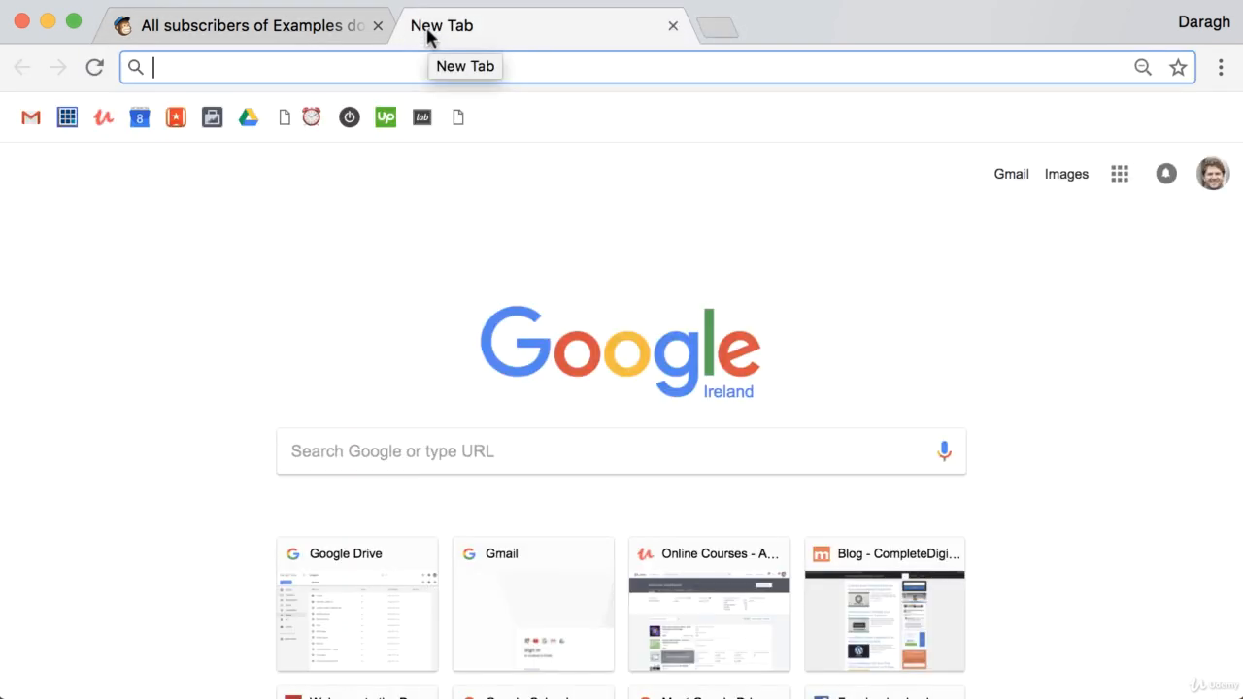
pyautogui.write('very')
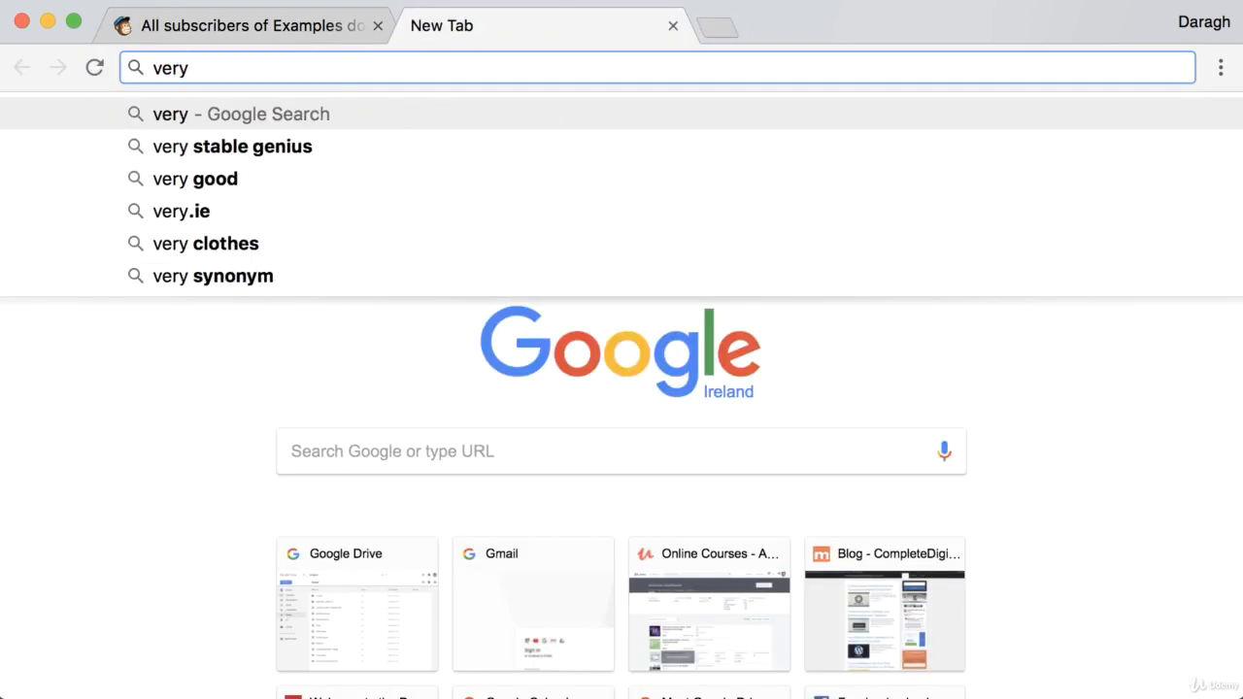
pyautogui.press('BackSpace')
pyautogui.press('Down')
pyautogui.press('Return')
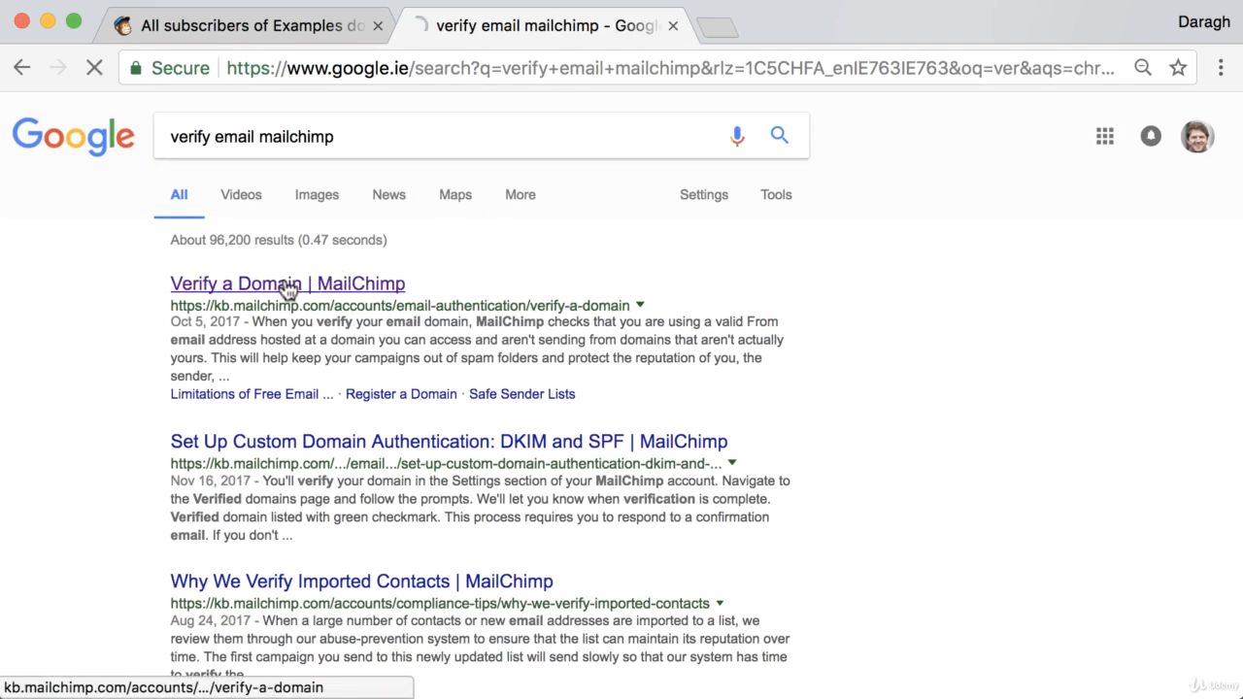
# Step: Read the Verify a Domain help article, then open the Examples Domain list's settings menu
pyautogui.click(291, 284)
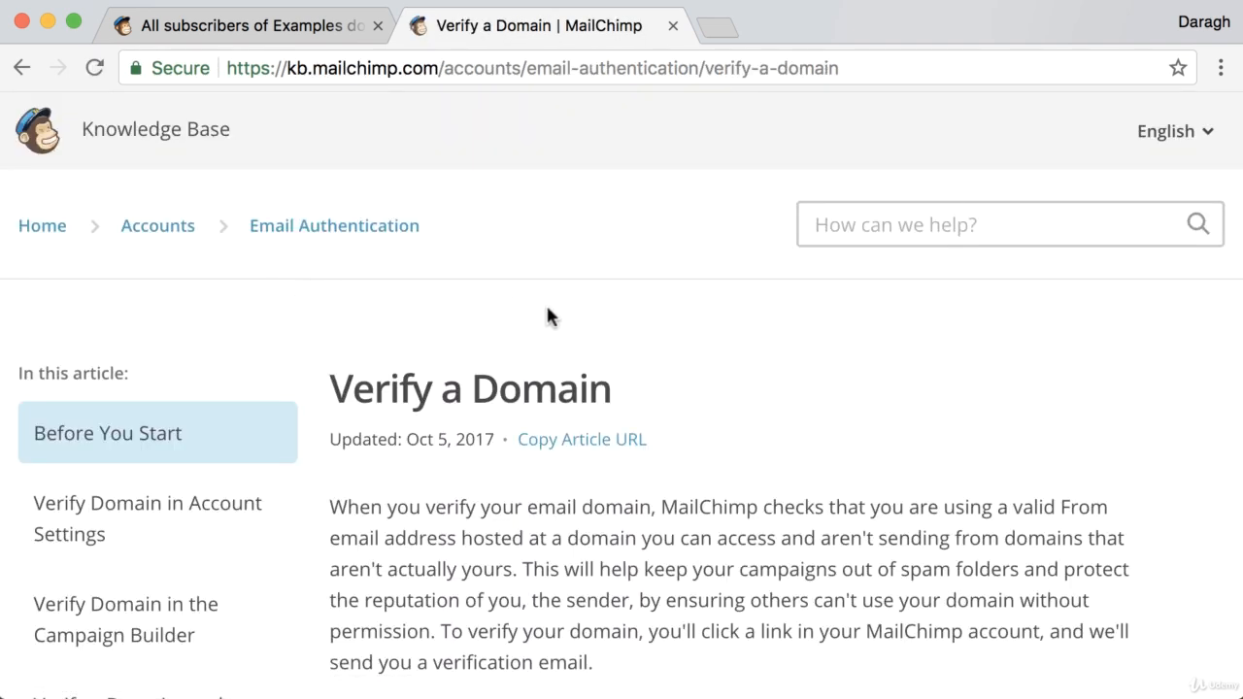
pyautogui.scroll(-3, 550, 309)
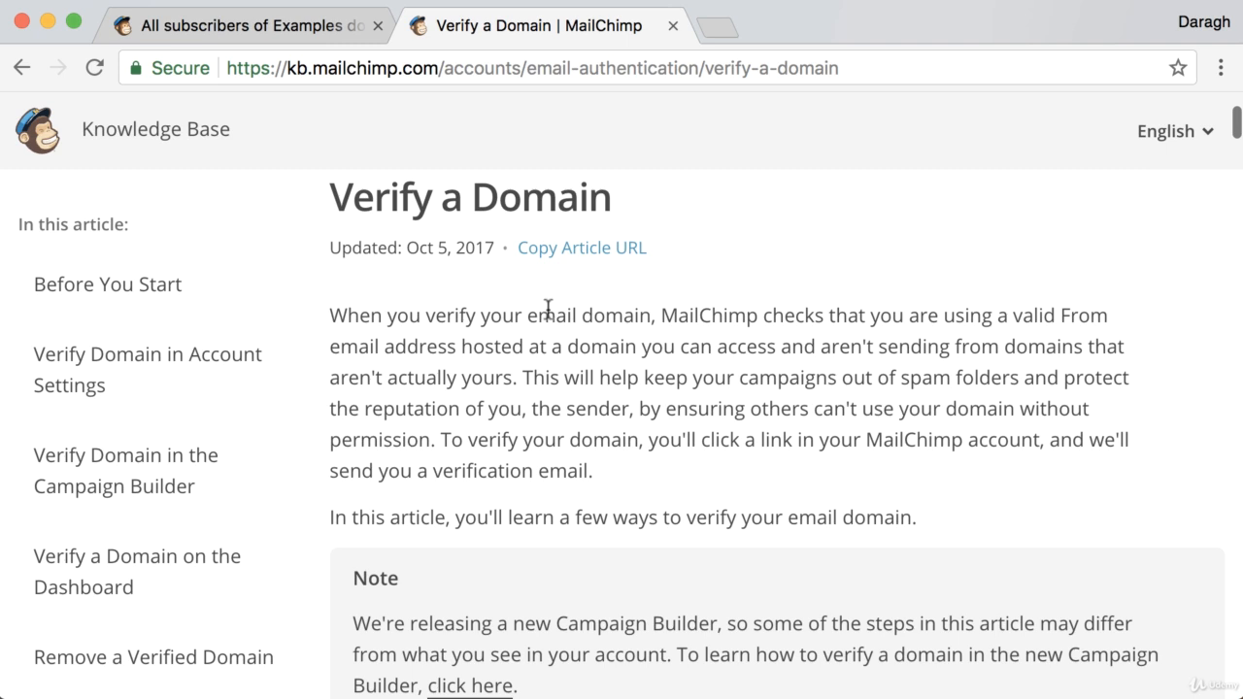
pyautogui.scroll(-1, 550, 309)
pyautogui.scroll(-5, 549, 311)
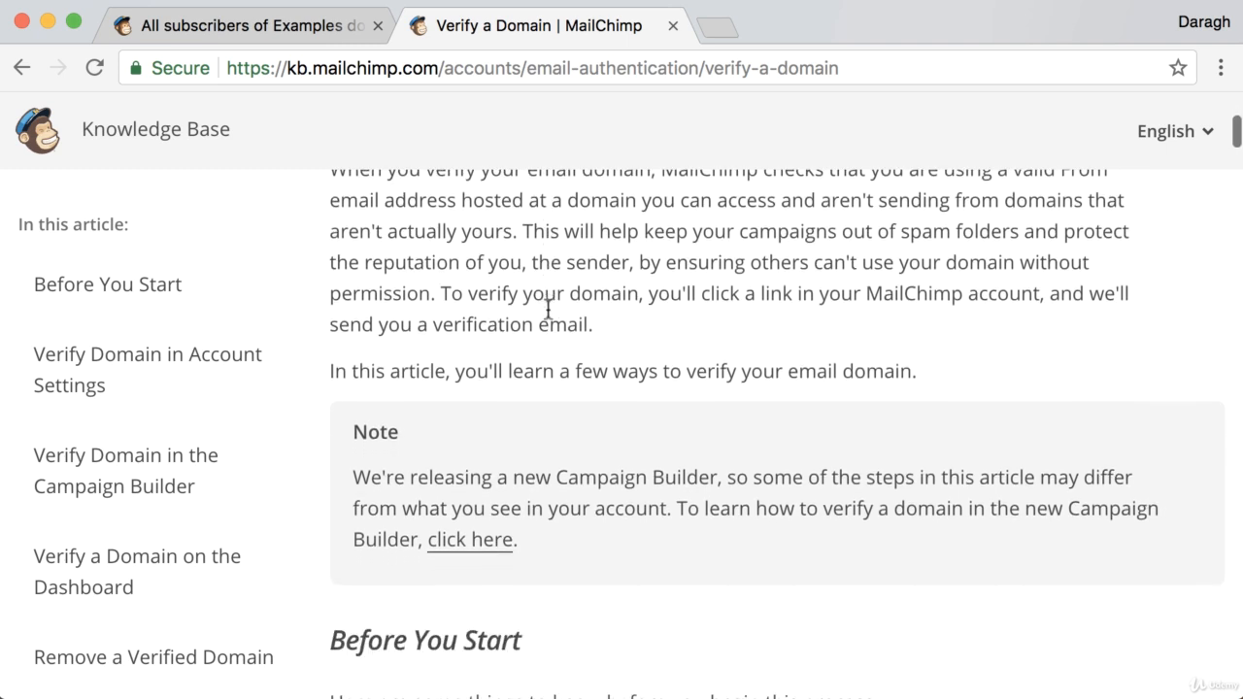
pyautogui.scroll(-6, 548, 313)
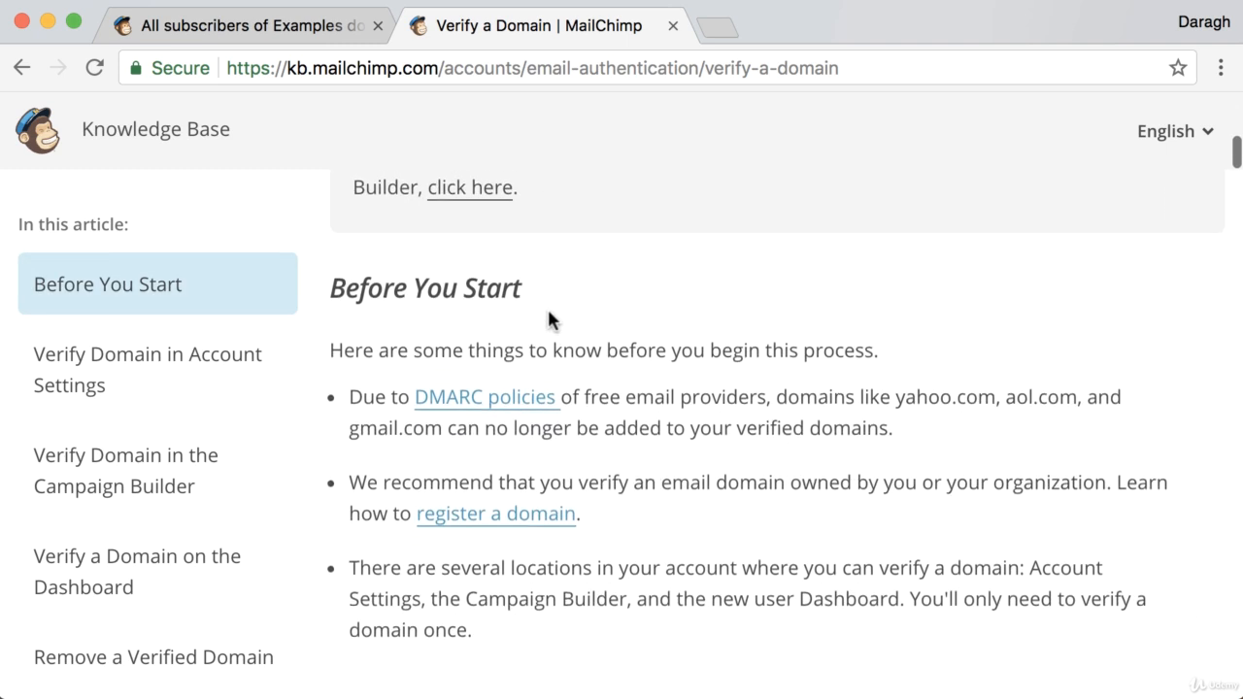
pyautogui.scroll(-11, 549, 313)
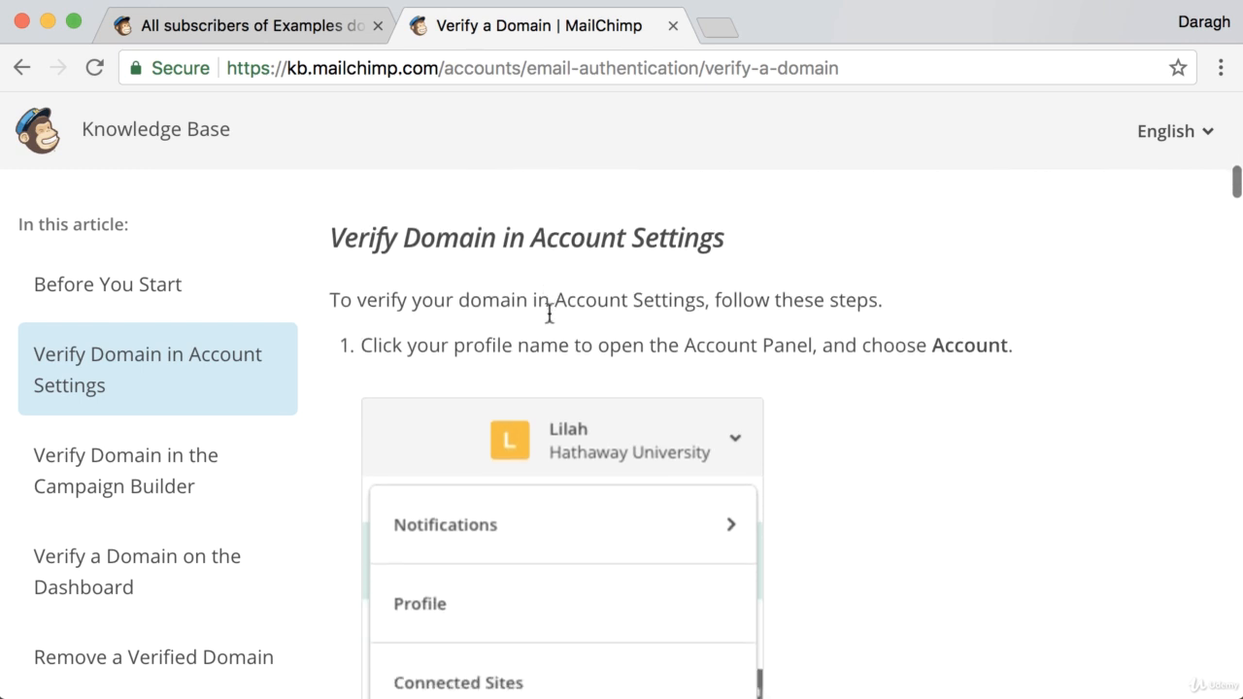
pyautogui.scroll(-1, 549, 321)
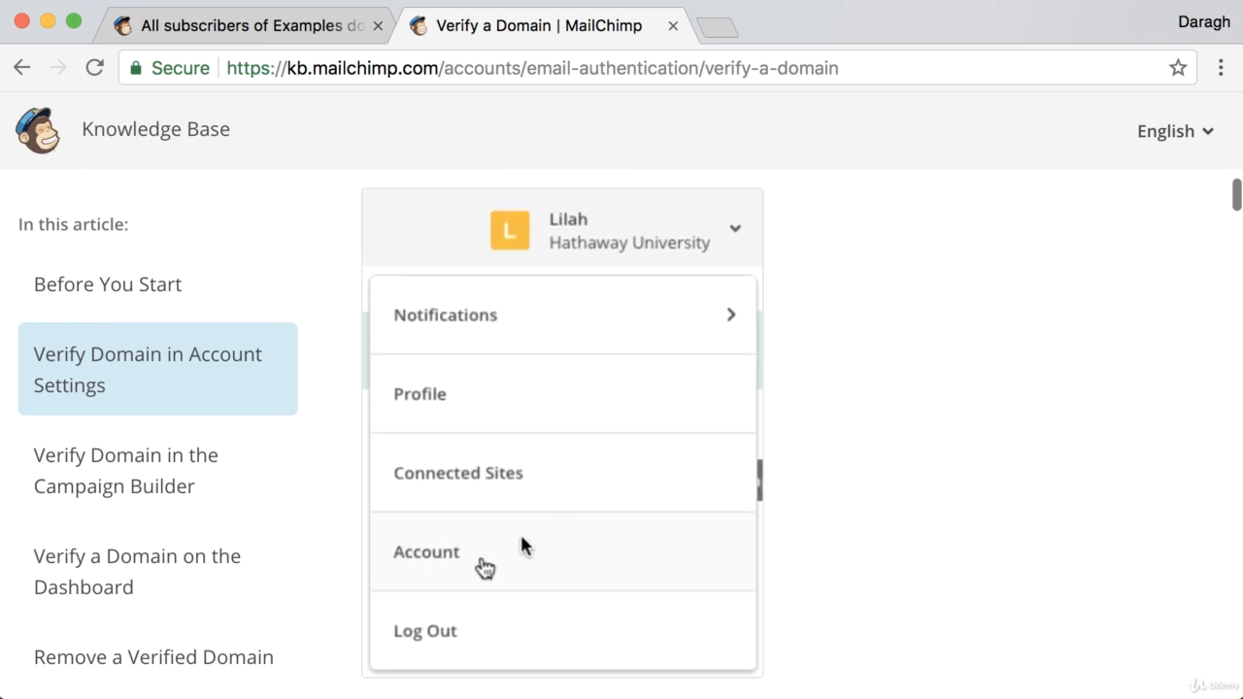
pyautogui.click(316, 29)
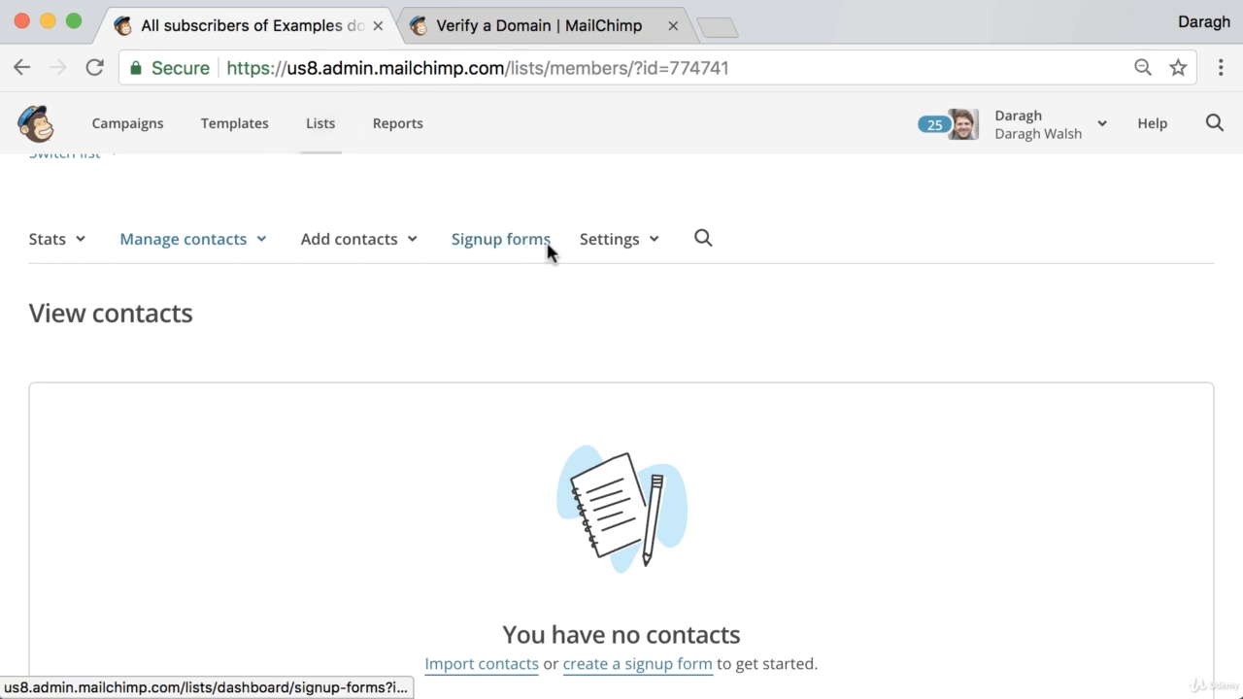
pyautogui.click(593, 243)
# Step: Open the list's name and defaults settings and scroll through them
pyautogui.click(612, 287)
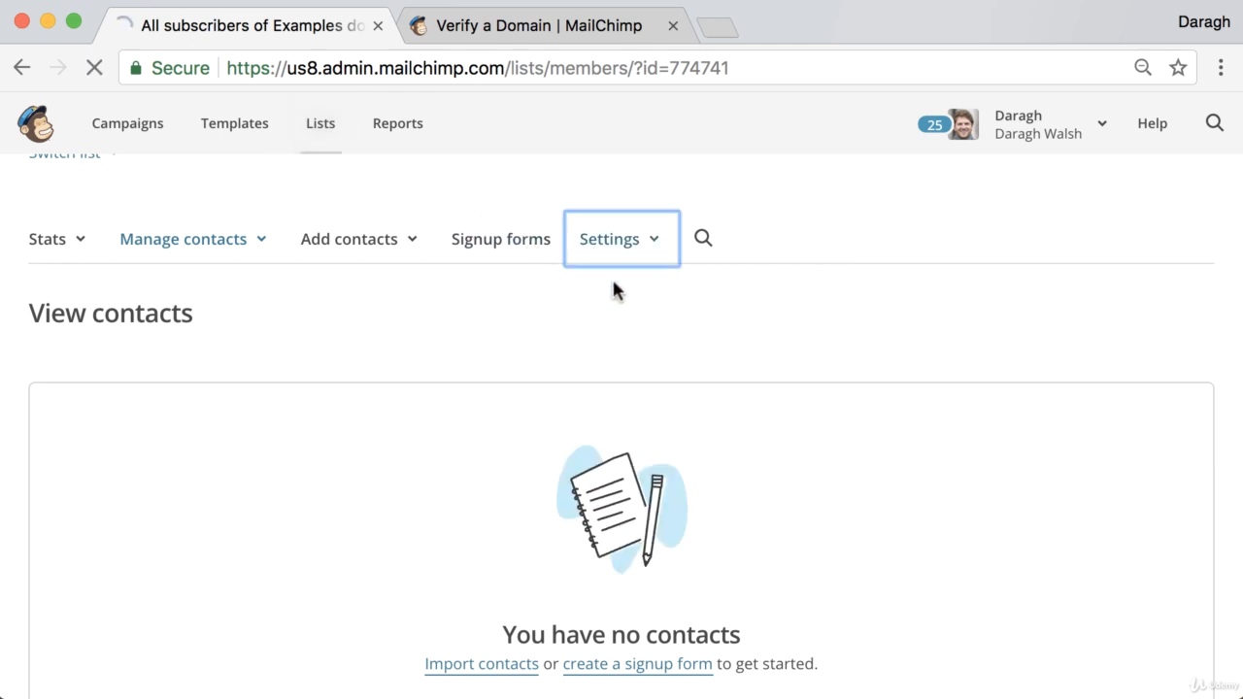
pyautogui.scroll(-3, 476, 362)
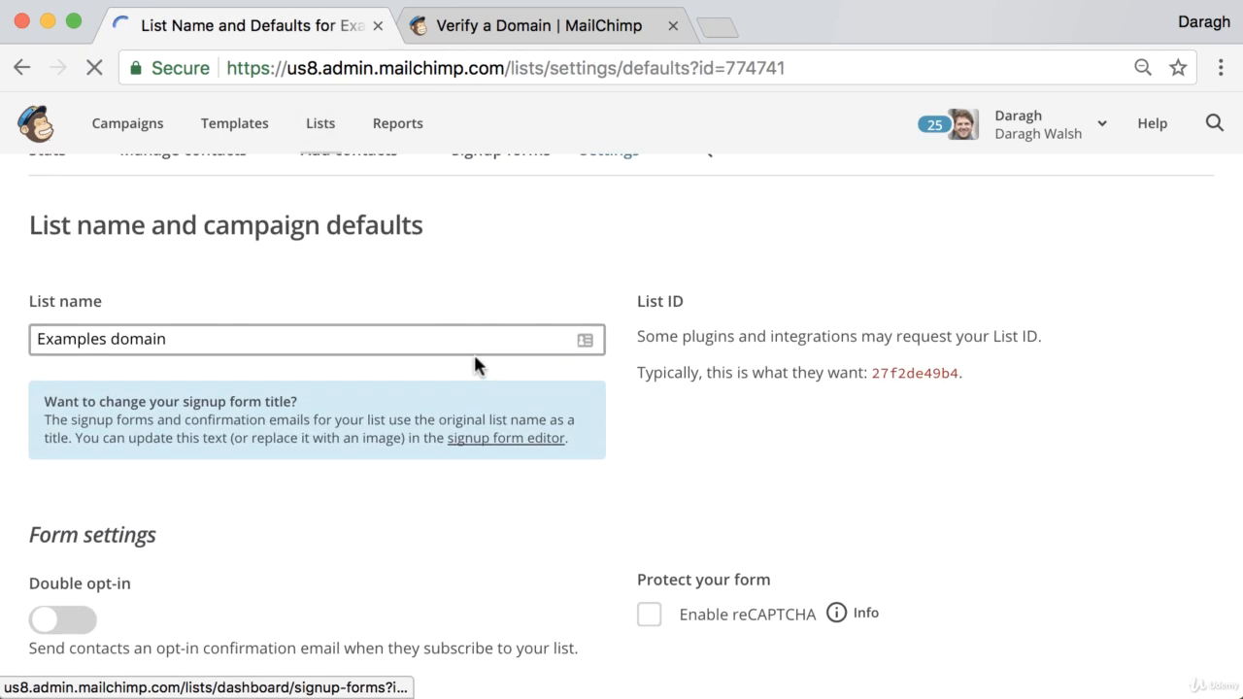
pyautogui.scroll(-5, 475, 360)
pyautogui.scroll(-4, 475, 360)
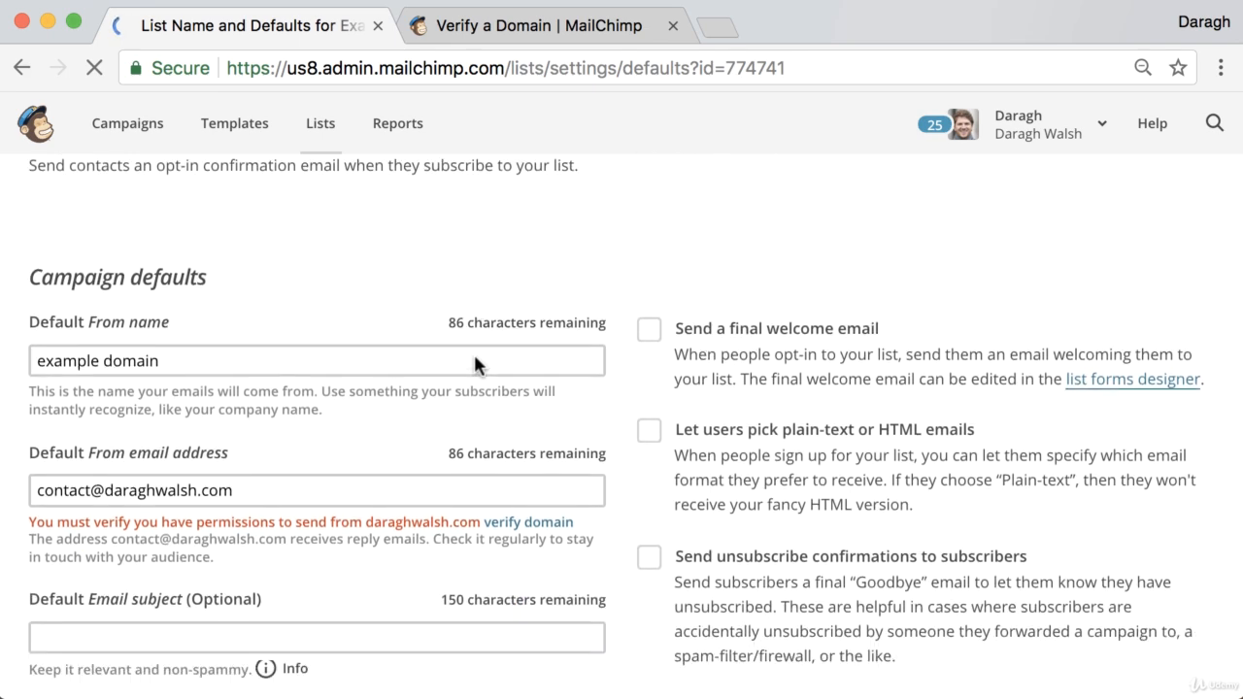
pyautogui.scroll(4, 475, 359)
pyautogui.scroll(6, 475, 359)
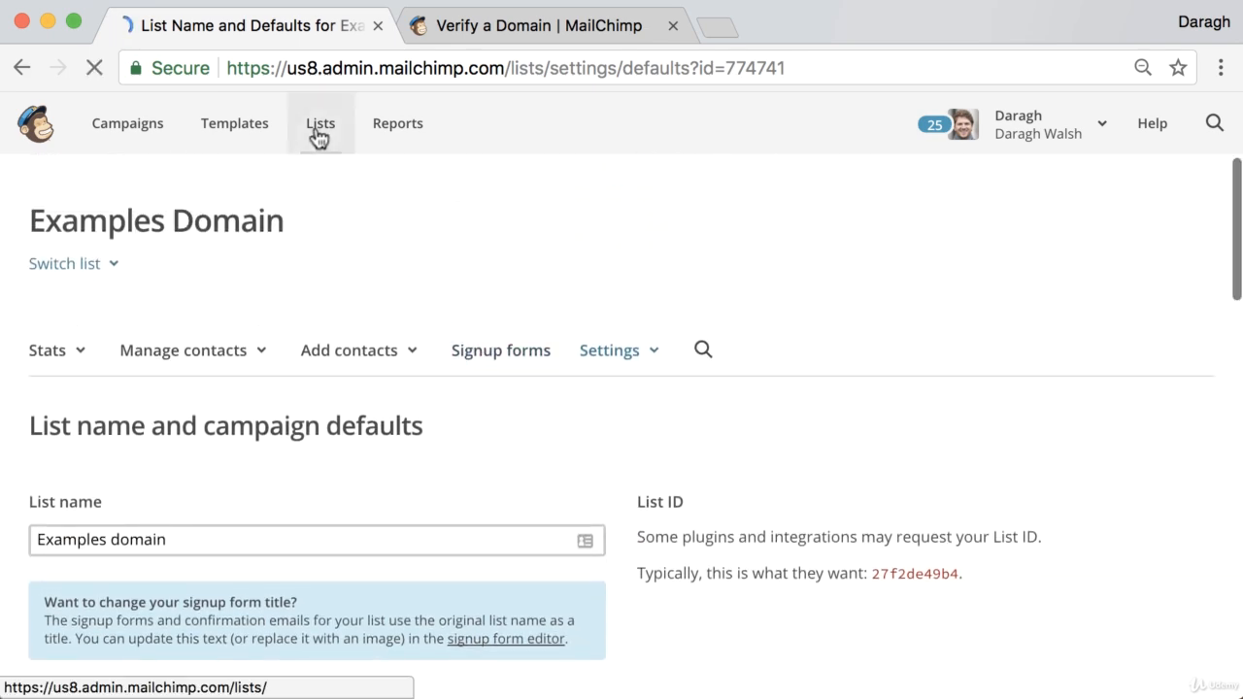
# Step: Reopen Examples domain's name and defaults settings from Lists and scroll to Campaign defaults
pyautogui.click(321, 129)
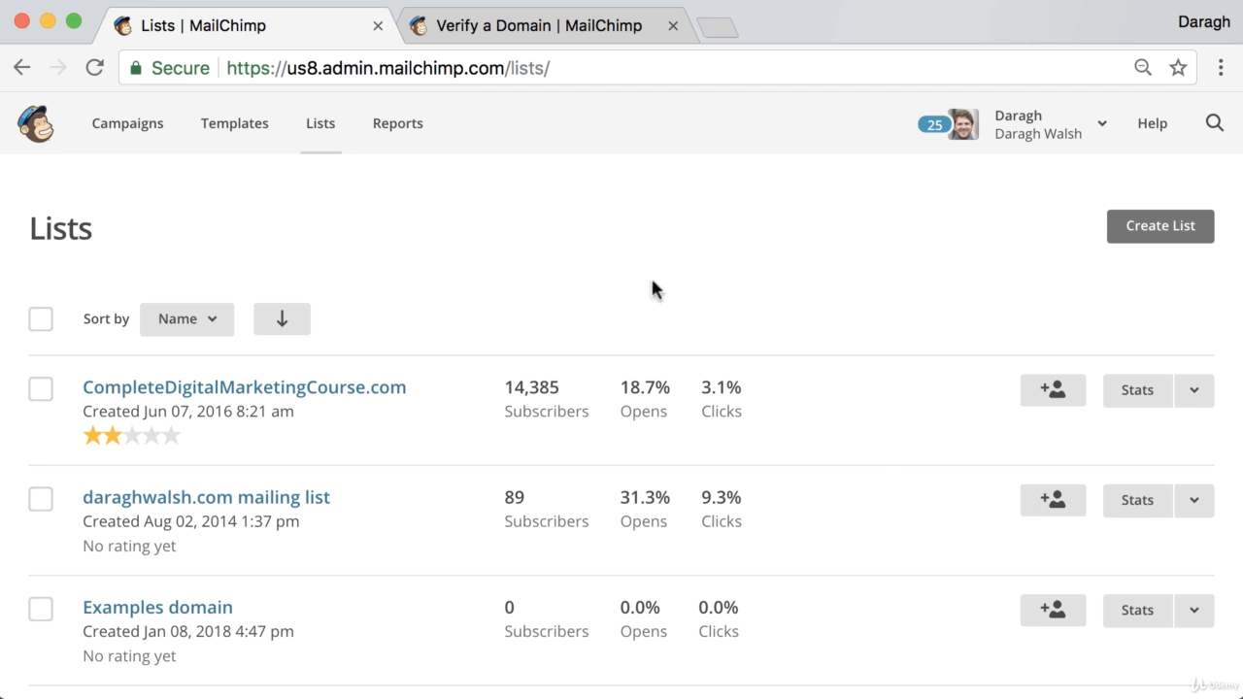
pyautogui.scroll(-3, 544, 366)
pyautogui.click(184, 482)
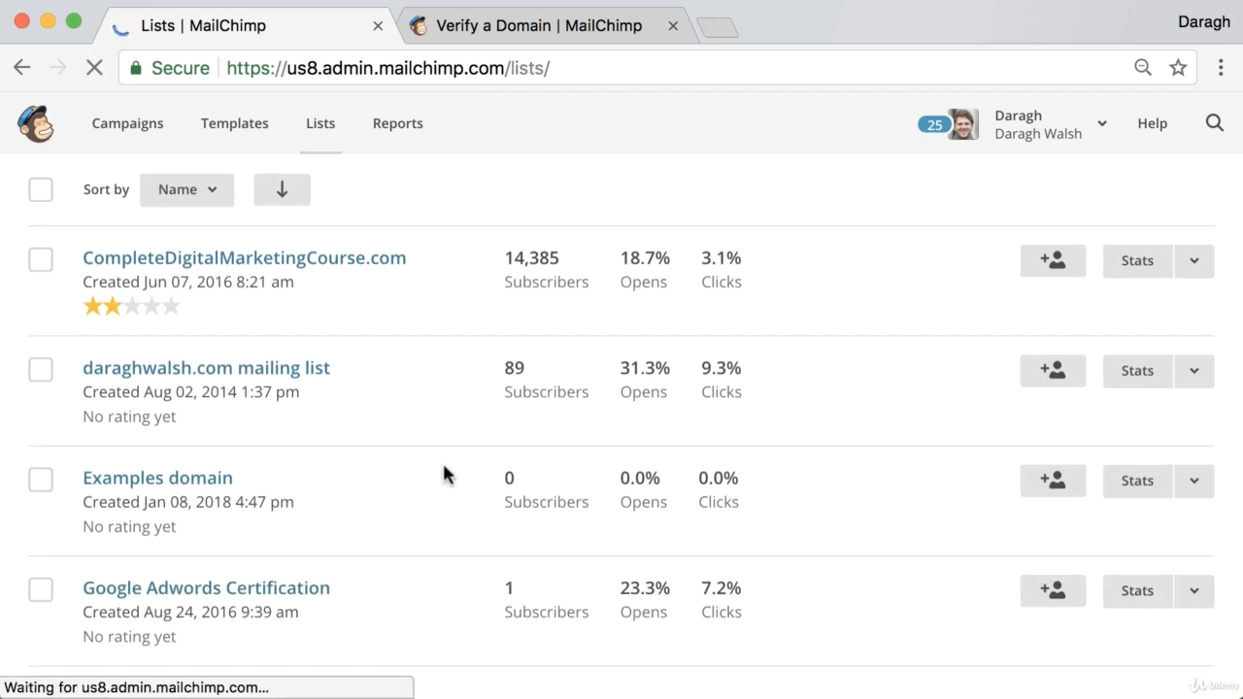
pyautogui.click(608, 365)
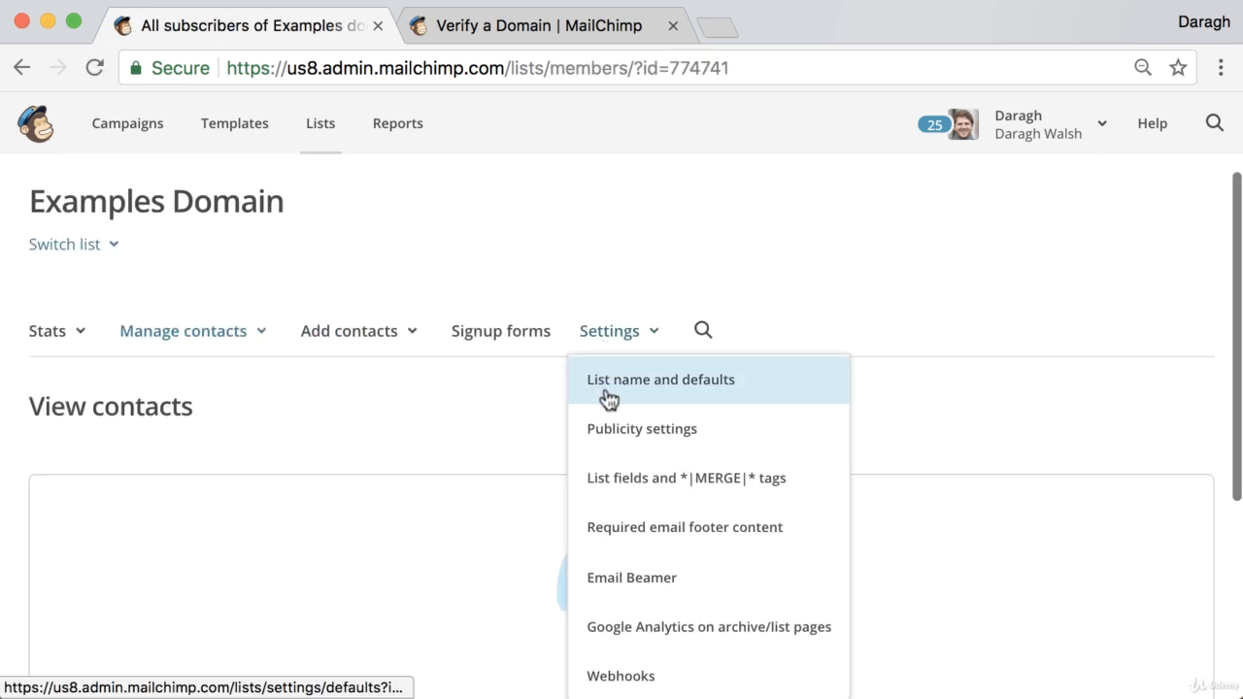
pyautogui.click(609, 398)
pyautogui.scroll(-5, 498, 403)
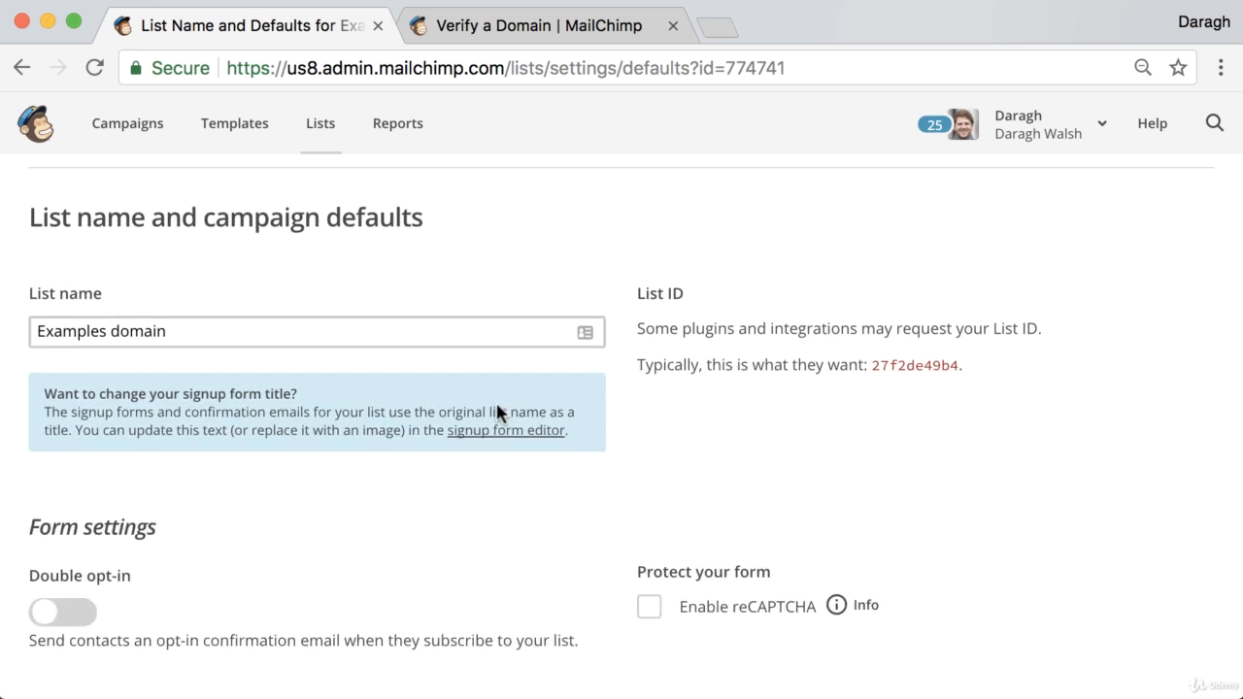
pyautogui.scroll(-12, 497, 405)
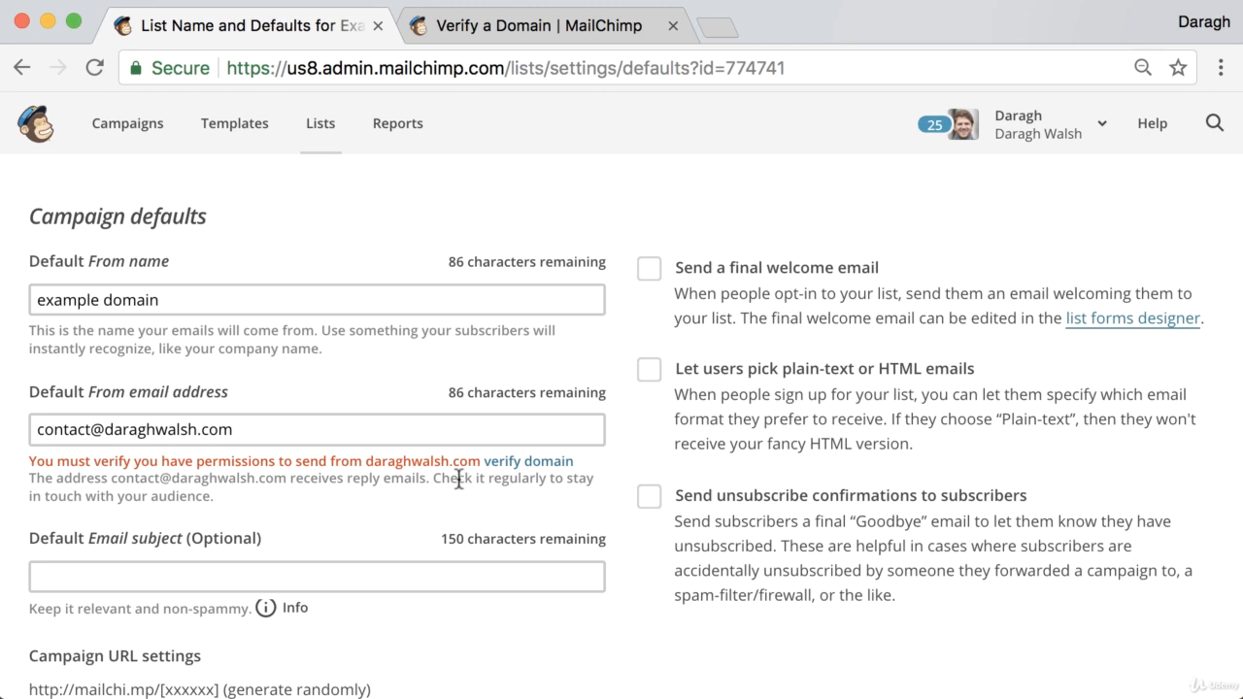
pyautogui.scroll(1, 385, 484)
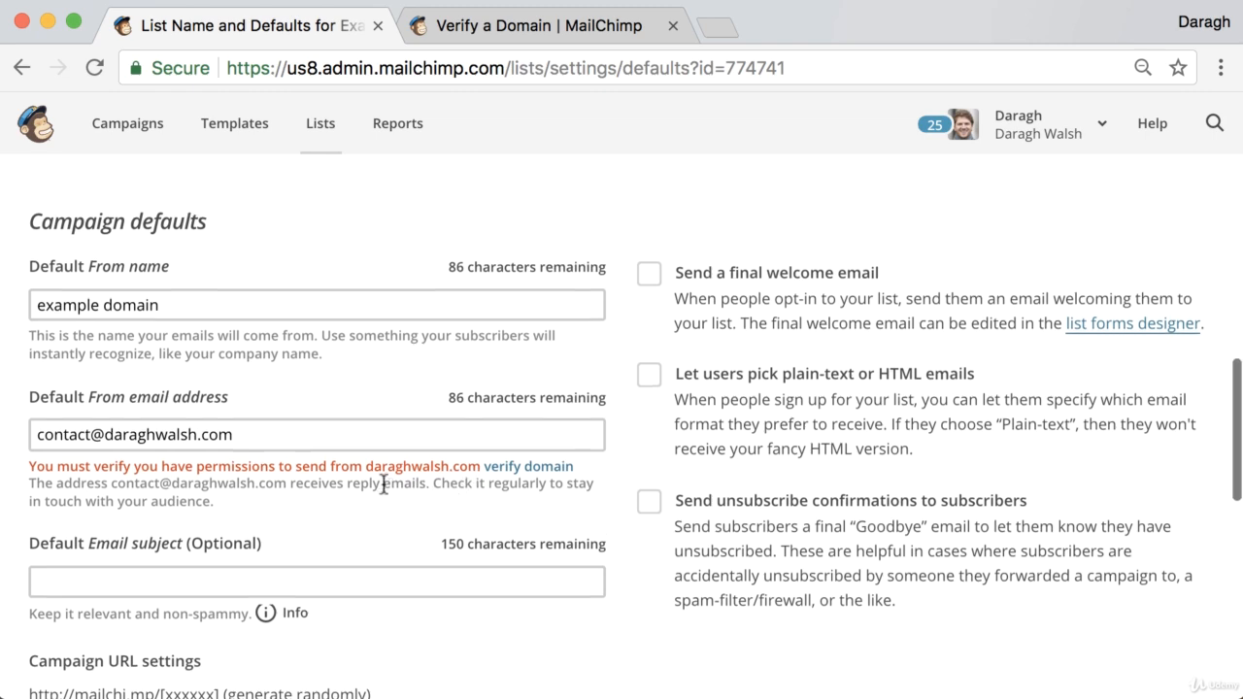
# Step: Send the domain verification email and open the Bluehost webmail login in a new tab
pyautogui.click(504, 475)
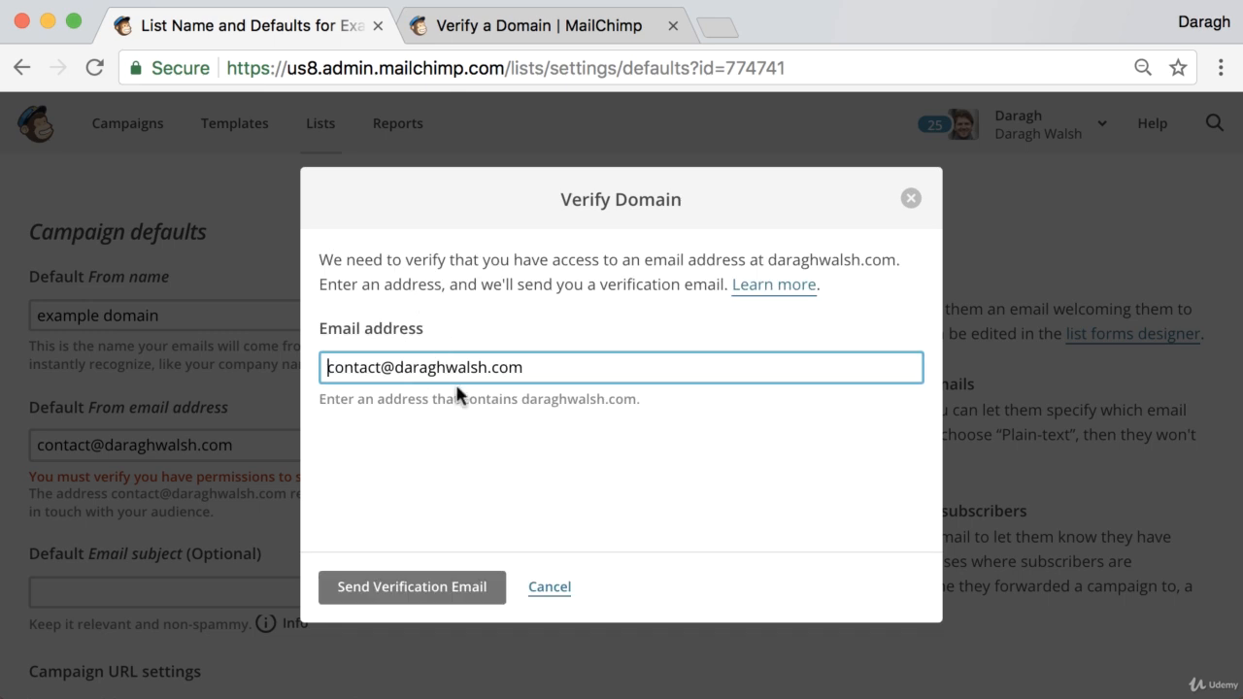
pyautogui.click(392, 600)
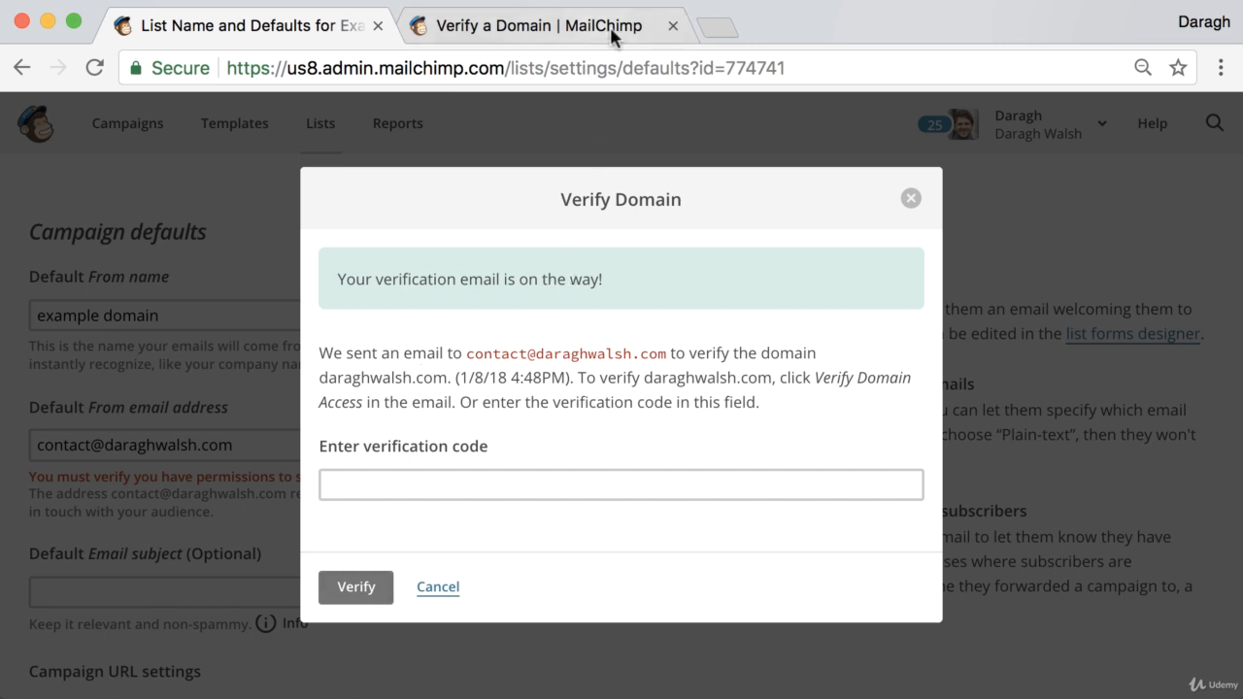
pyautogui.click(715, 23)
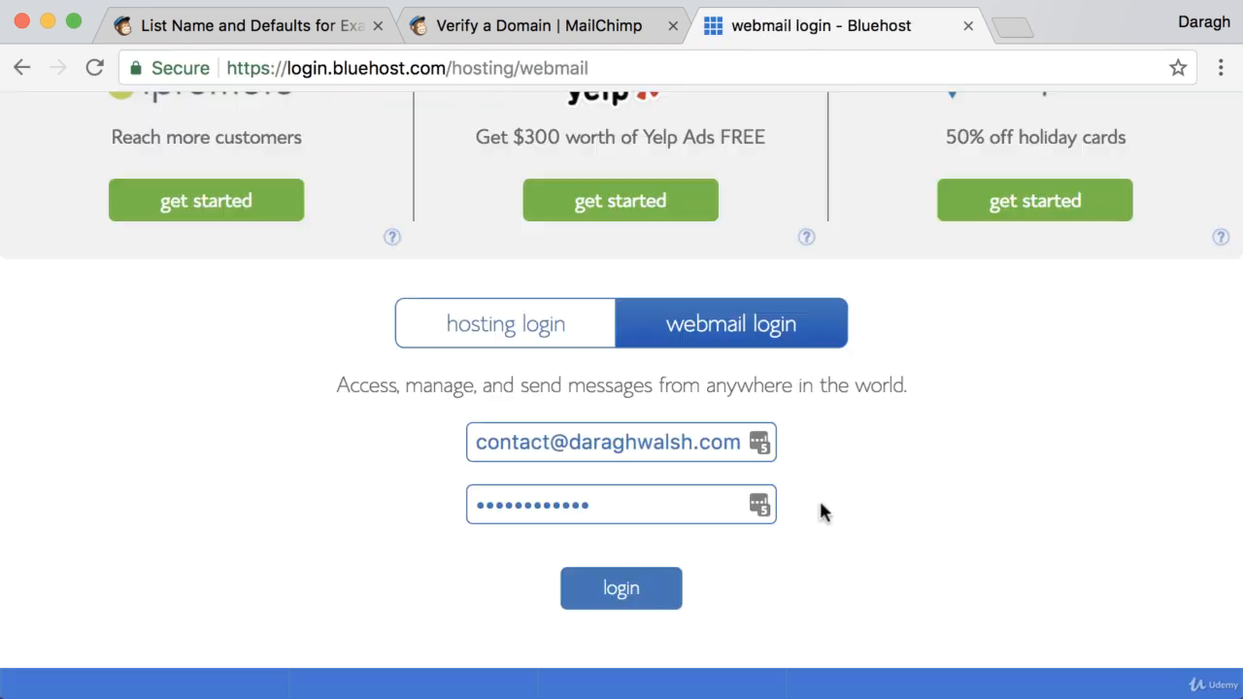
# Step: Log in to webmail, open MailChimp's verification email and select its verification code
pyautogui.scroll(3, 821, 505)
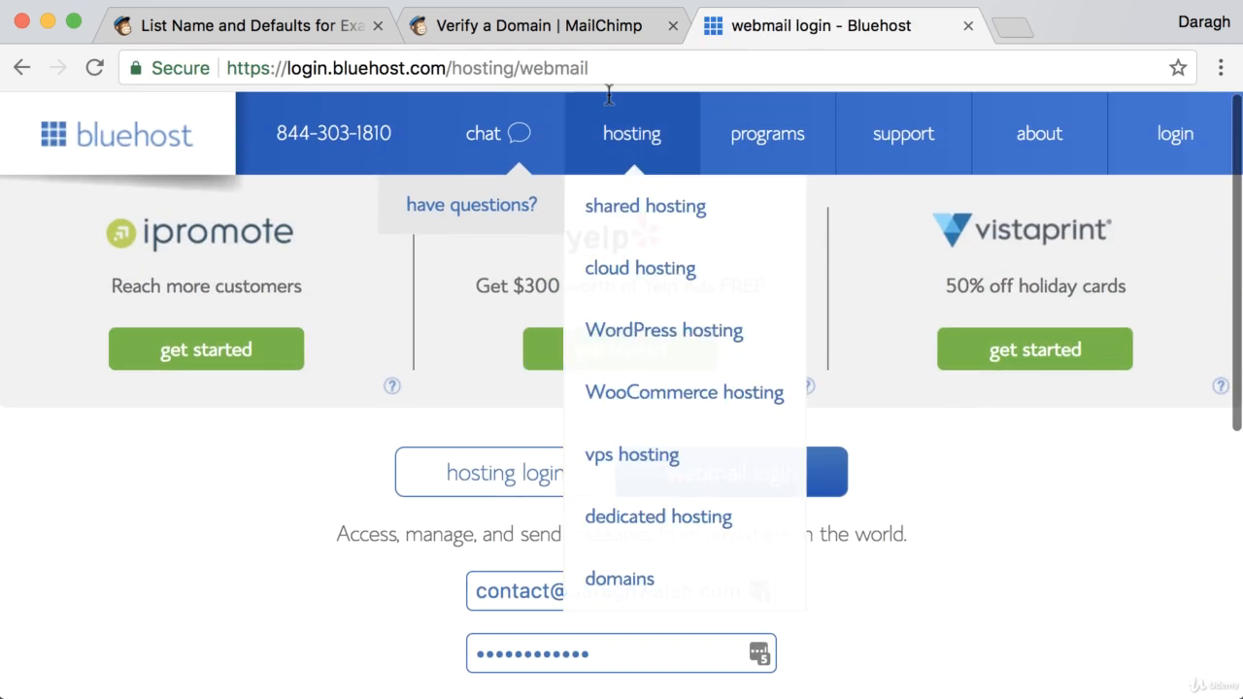
pyautogui.scroll(-2, 871, 581)
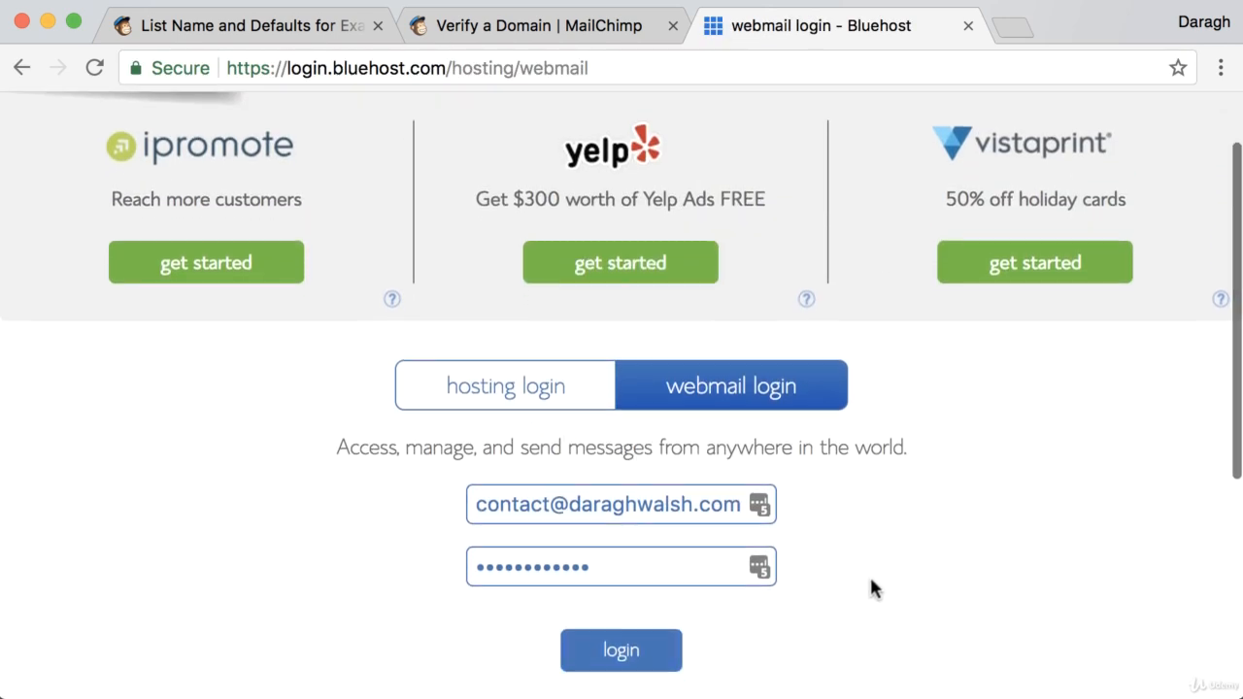
pyautogui.click(622, 654)
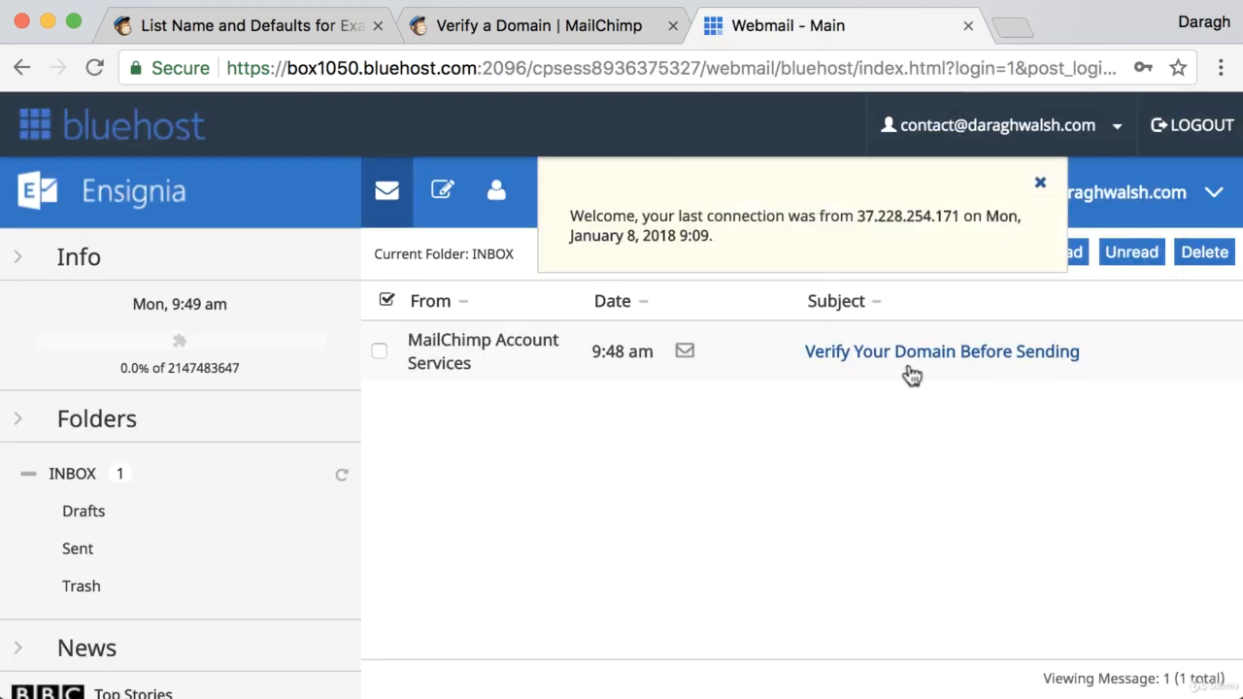
pyautogui.click(916, 355)
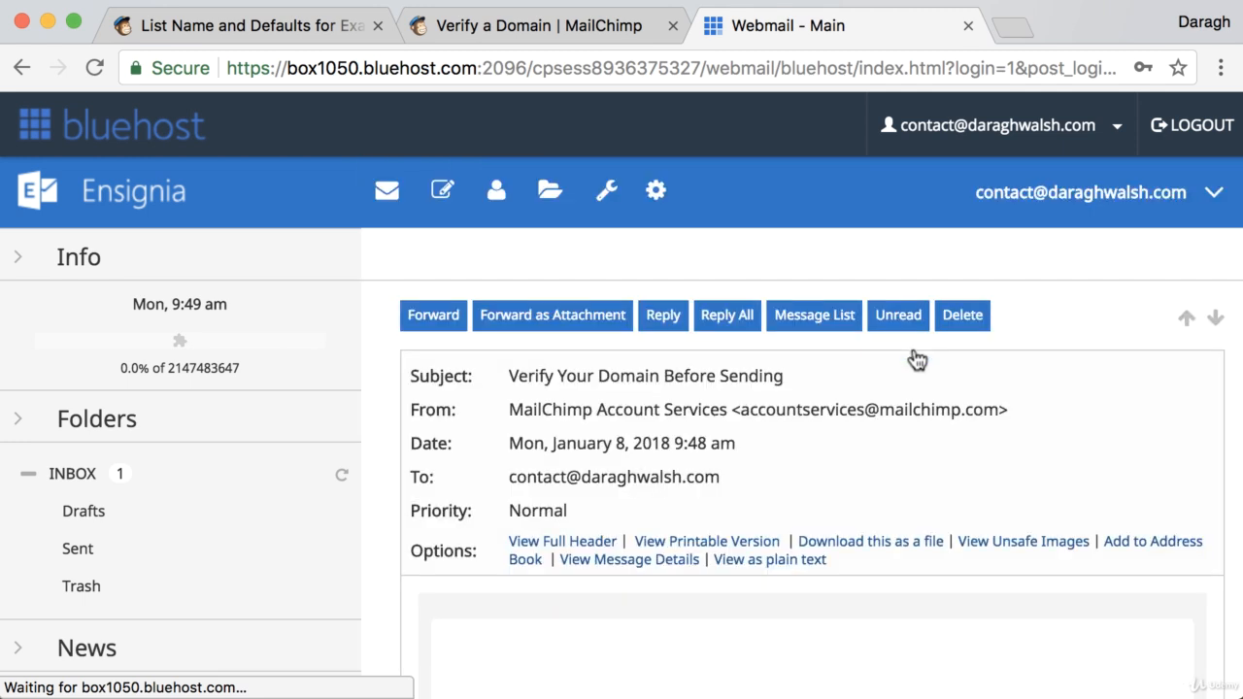
pyautogui.scroll(-2, 763, 475)
pyautogui.scroll(-10, 763, 476)
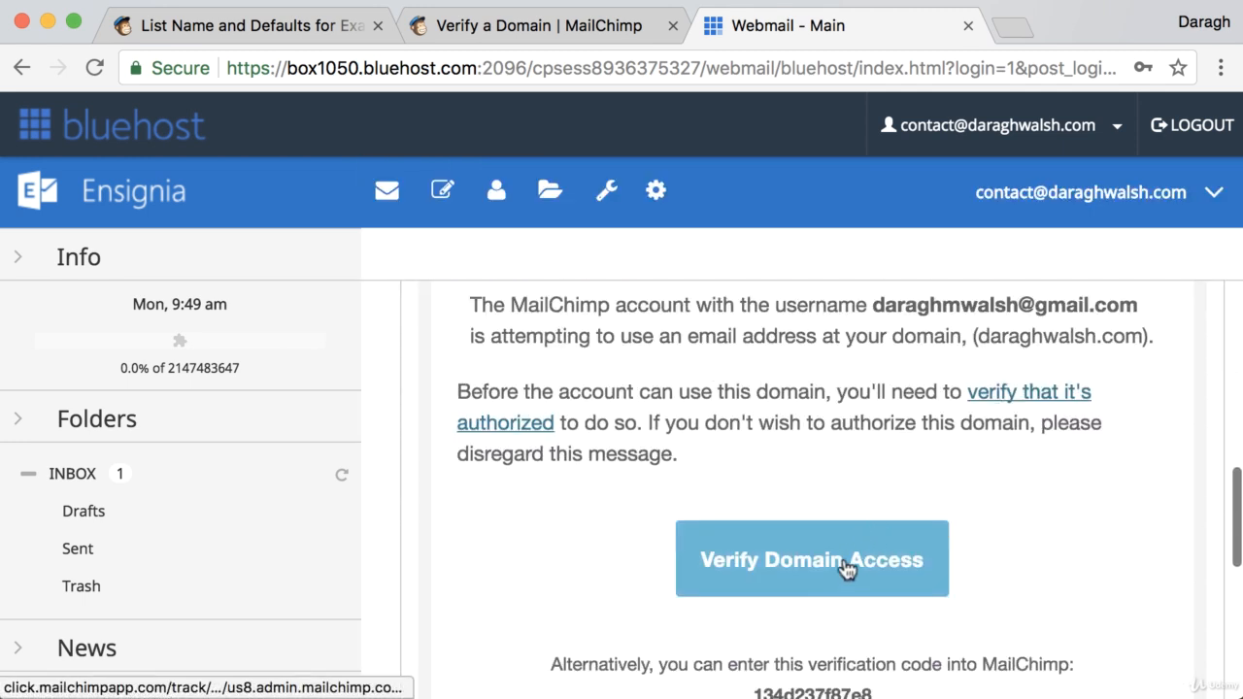
pyautogui.scroll(-2, 843, 564)
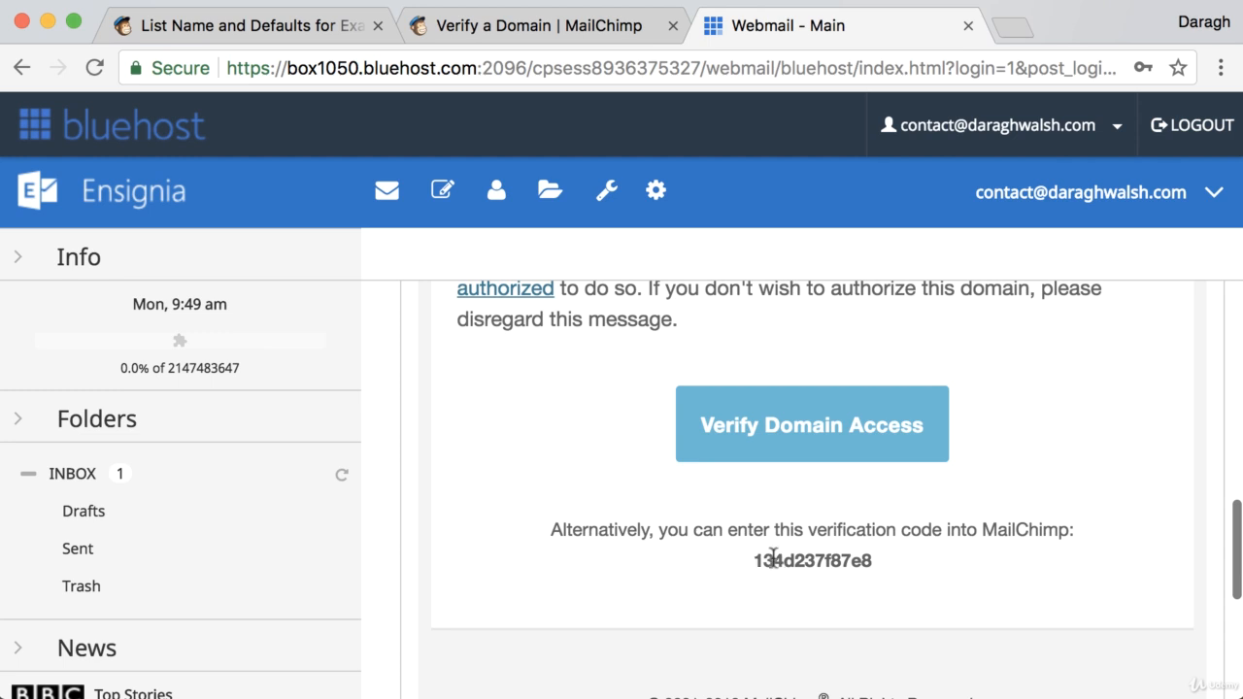
pyautogui.moveTo(753, 560); pyautogui.dragTo(877, 564)
pyautogui.hotkey('ctrl', 'c')
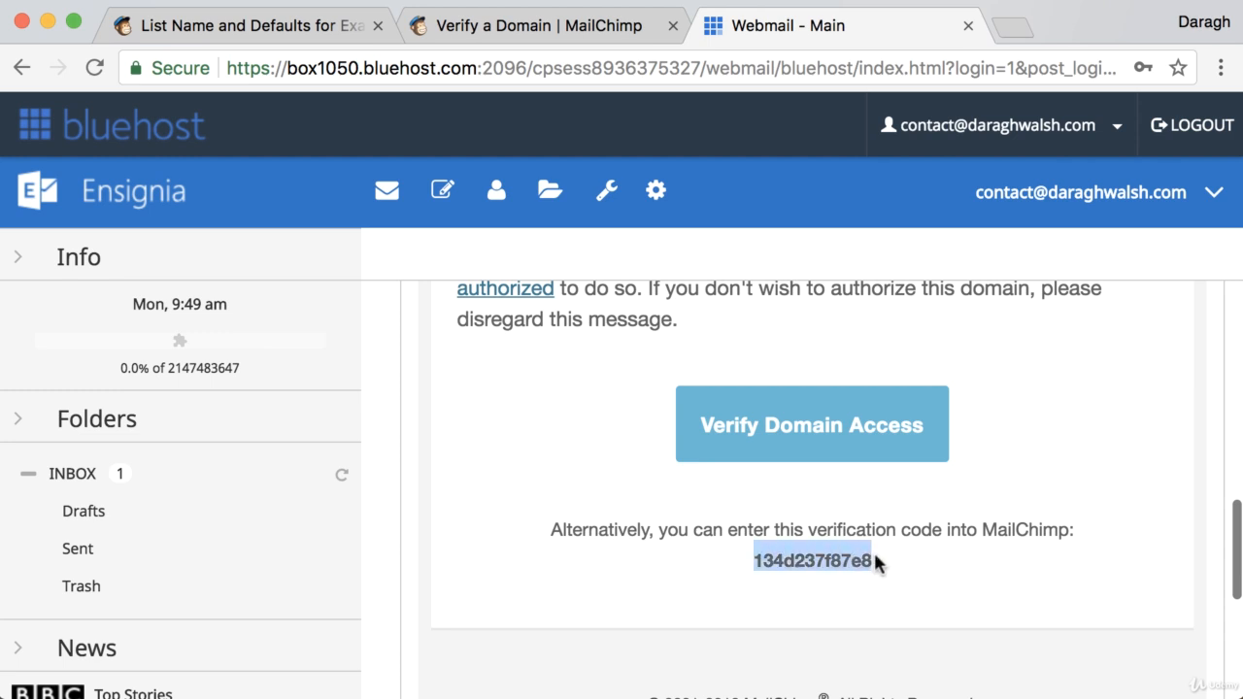
pyautogui.click(347, 37)
# Step: Paste the verification code into Verify Domain, verify it, and close the confirmation
pyautogui.click(464, 476)
pyautogui.hotkey('ctrl', 'v')
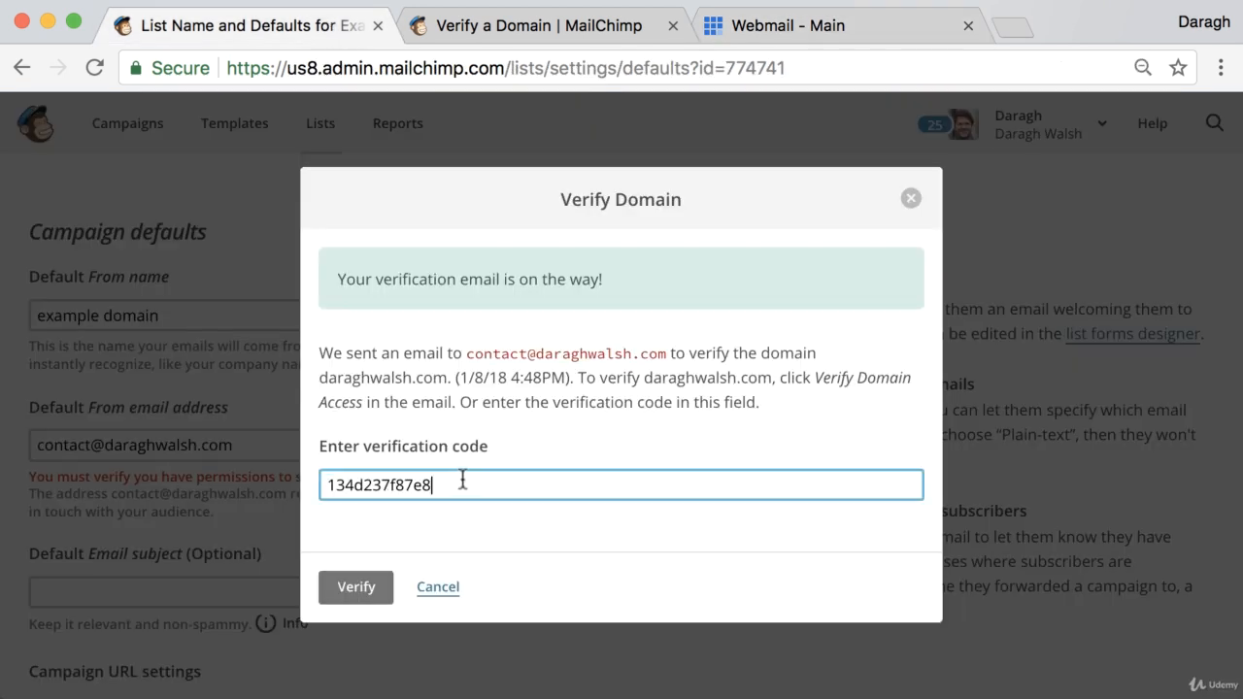
pyautogui.click(360, 587)
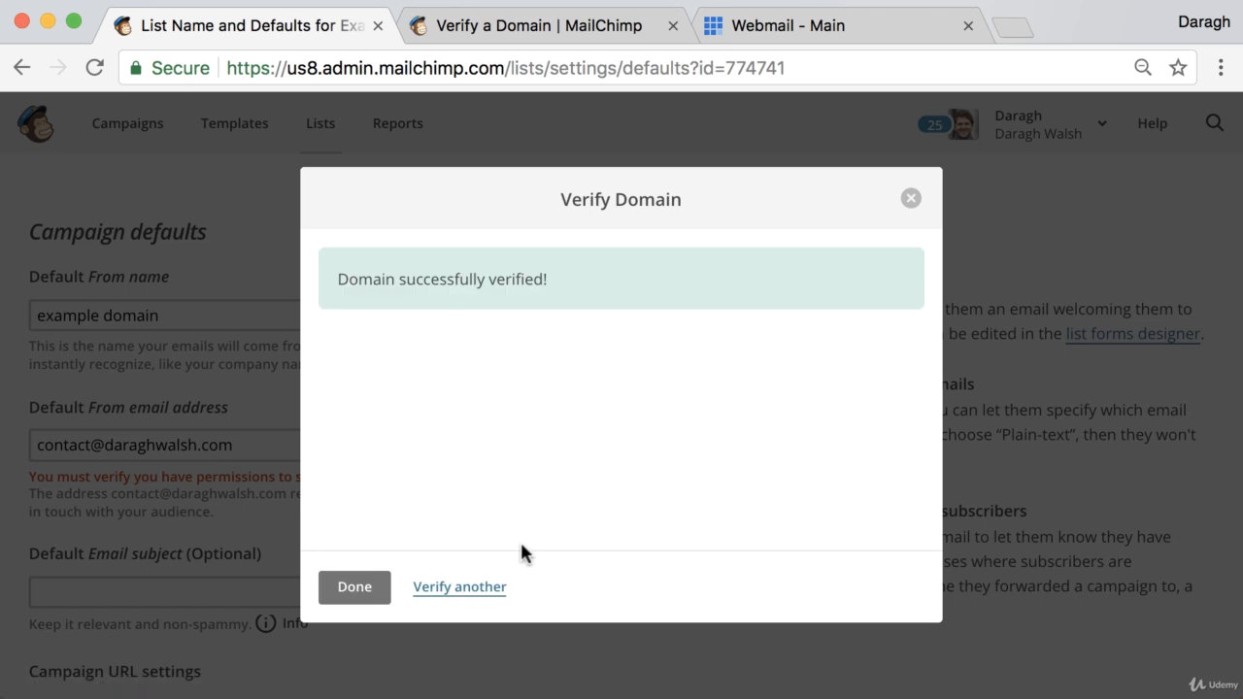
pyautogui.click(358, 597)
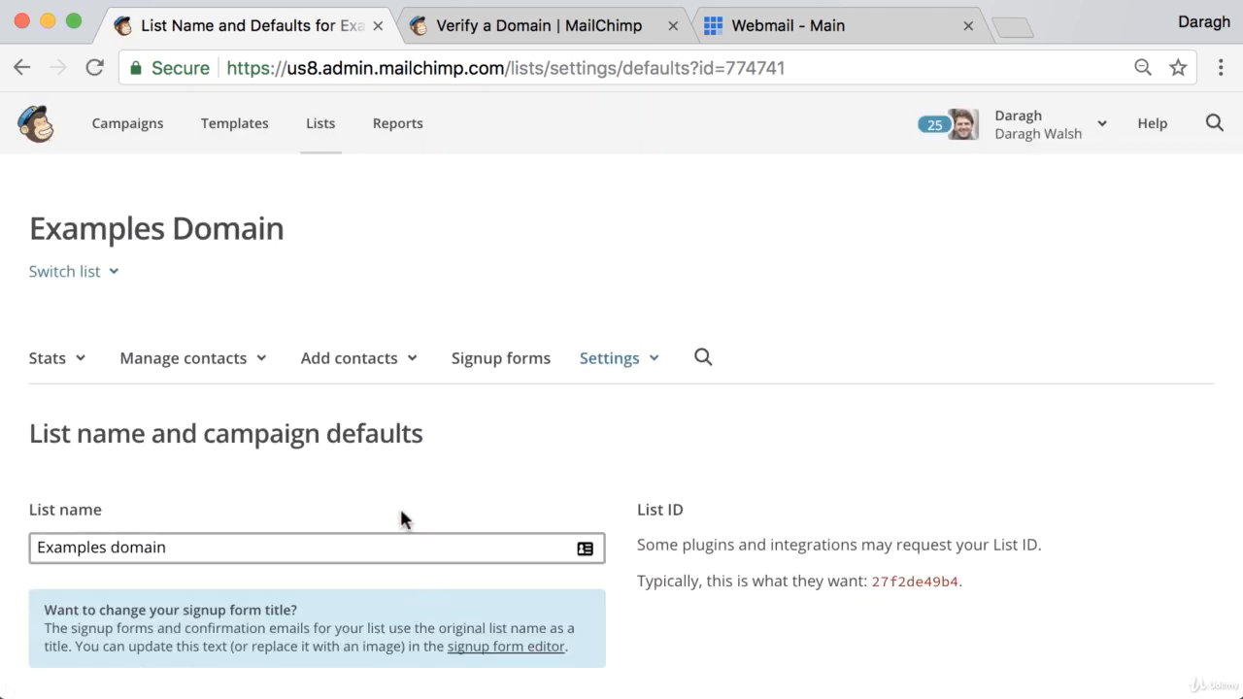
# Step: Scroll the list settings to confirm the domain verification warning is gone
pyautogui.scroll(-3, 353, 433)
pyautogui.scroll(-1, 352, 432)
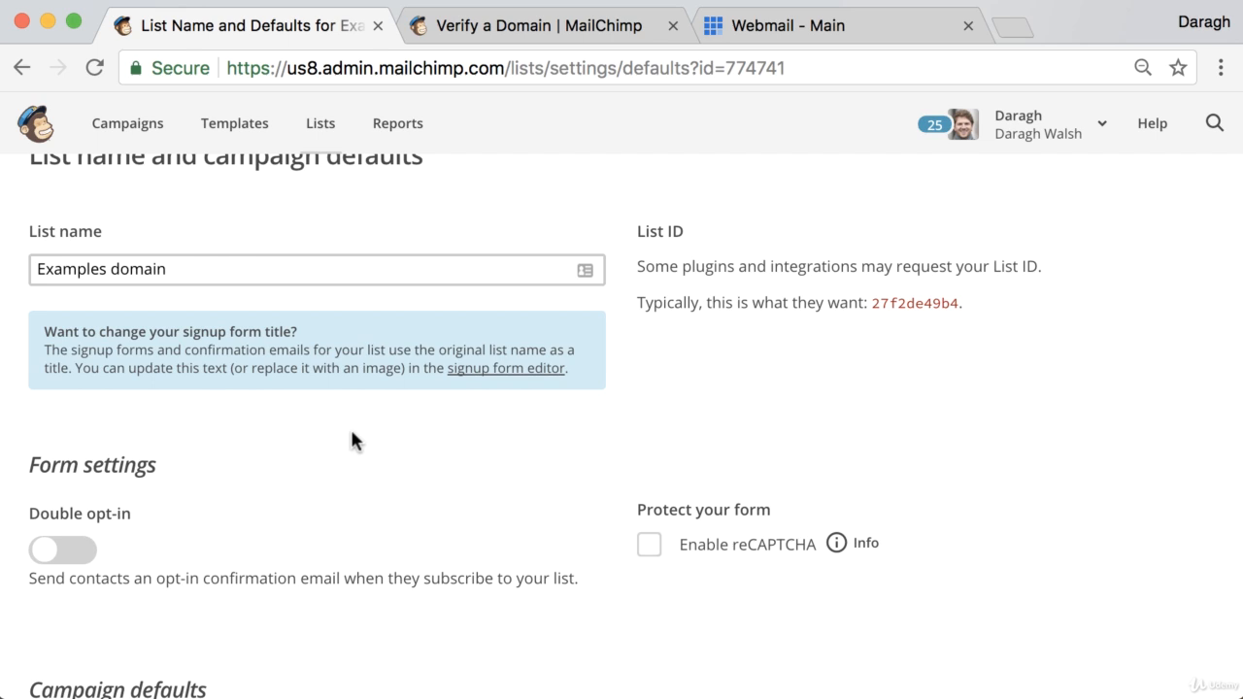
pyautogui.scroll(-3, 342, 433)
pyautogui.scroll(-2, 199, 533)
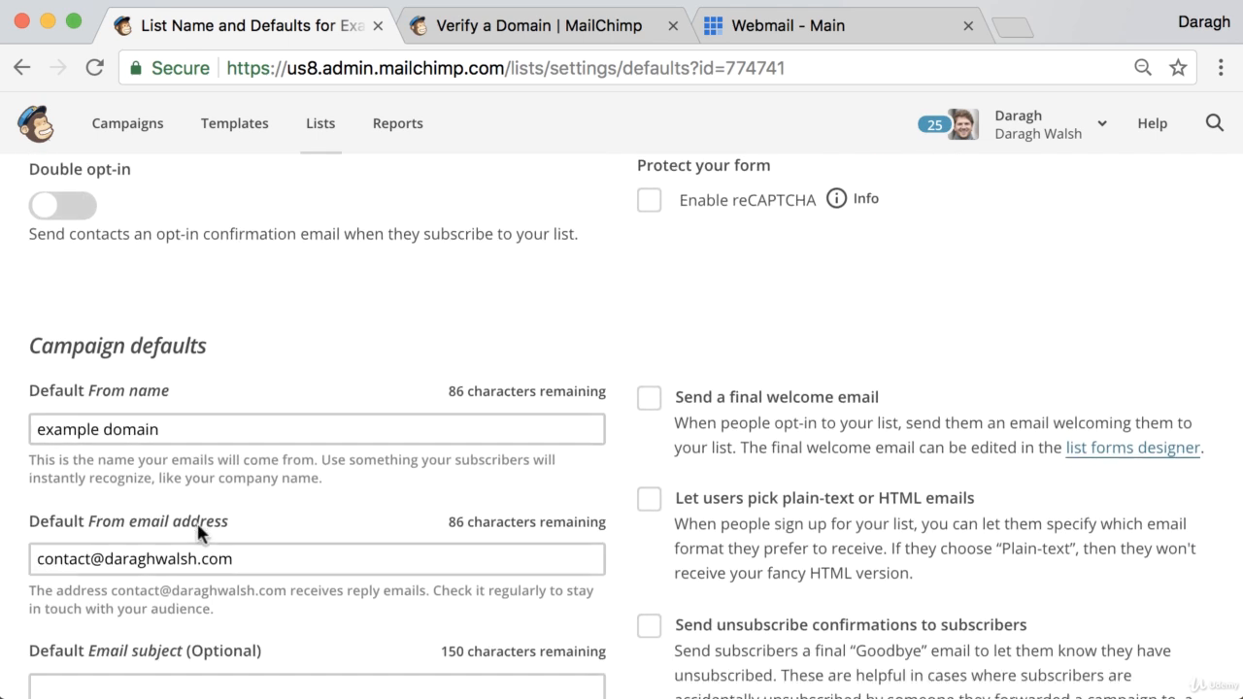
pyautogui.scroll(-1, 199, 533)
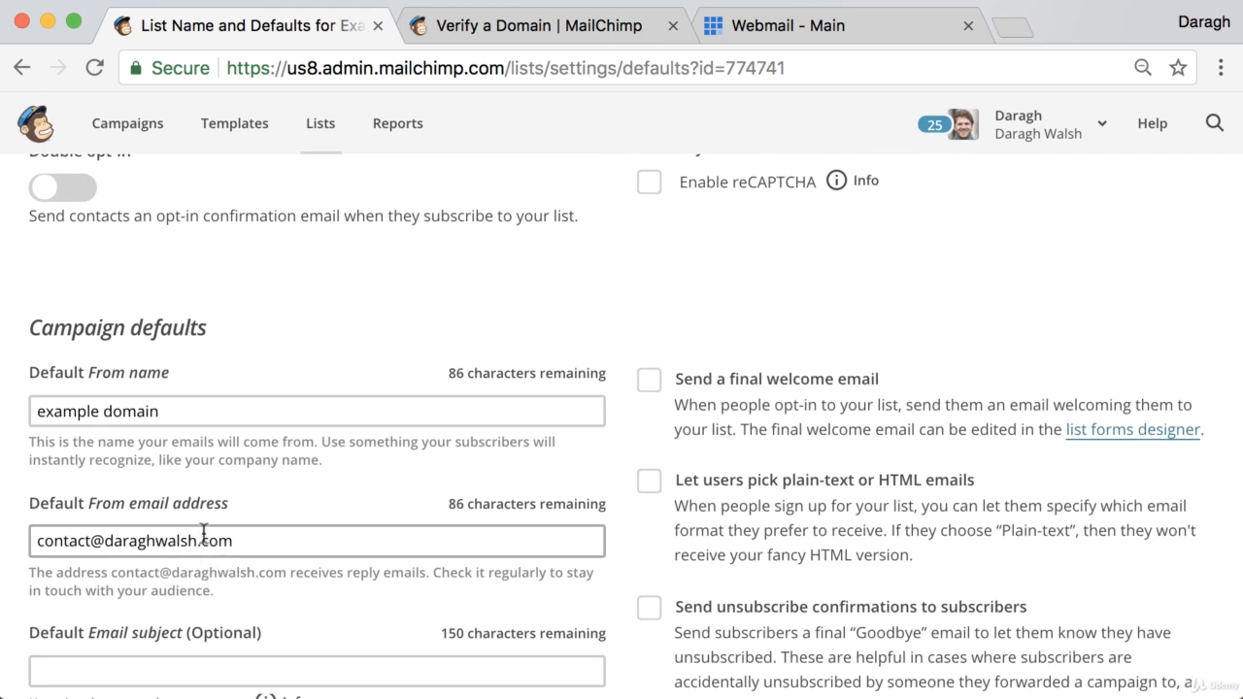
pyautogui.scroll(5, 204, 533)
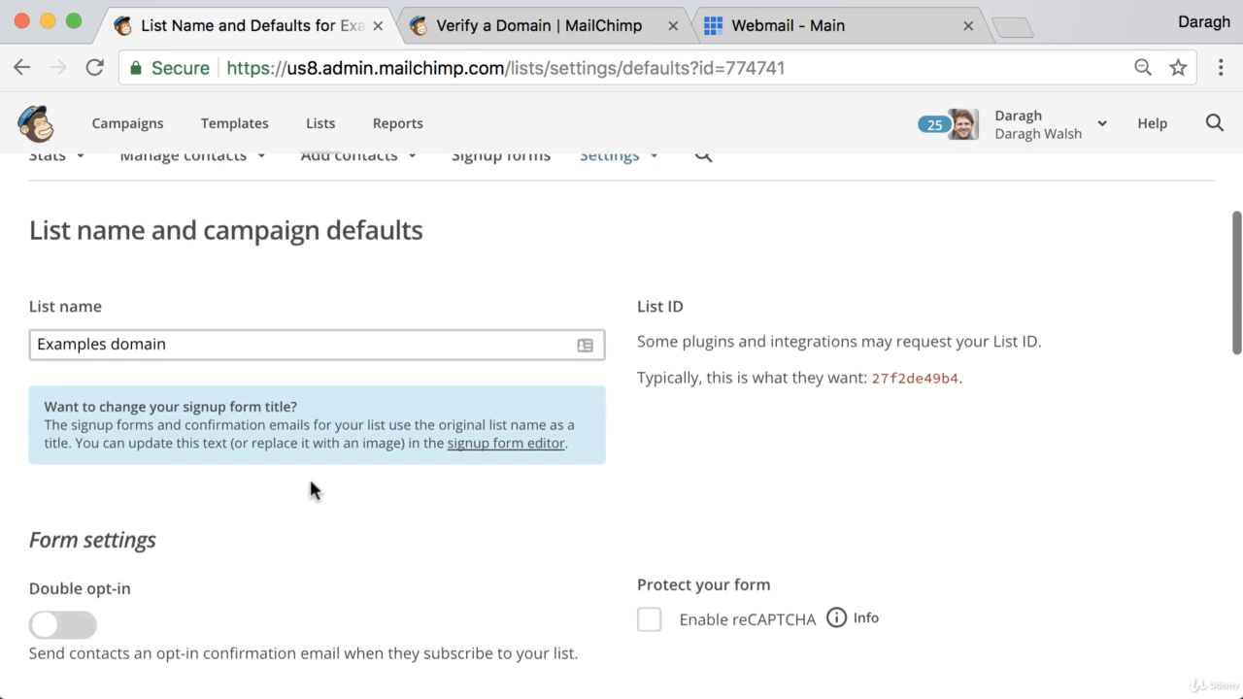
pyautogui.scroll(2, 311, 483)
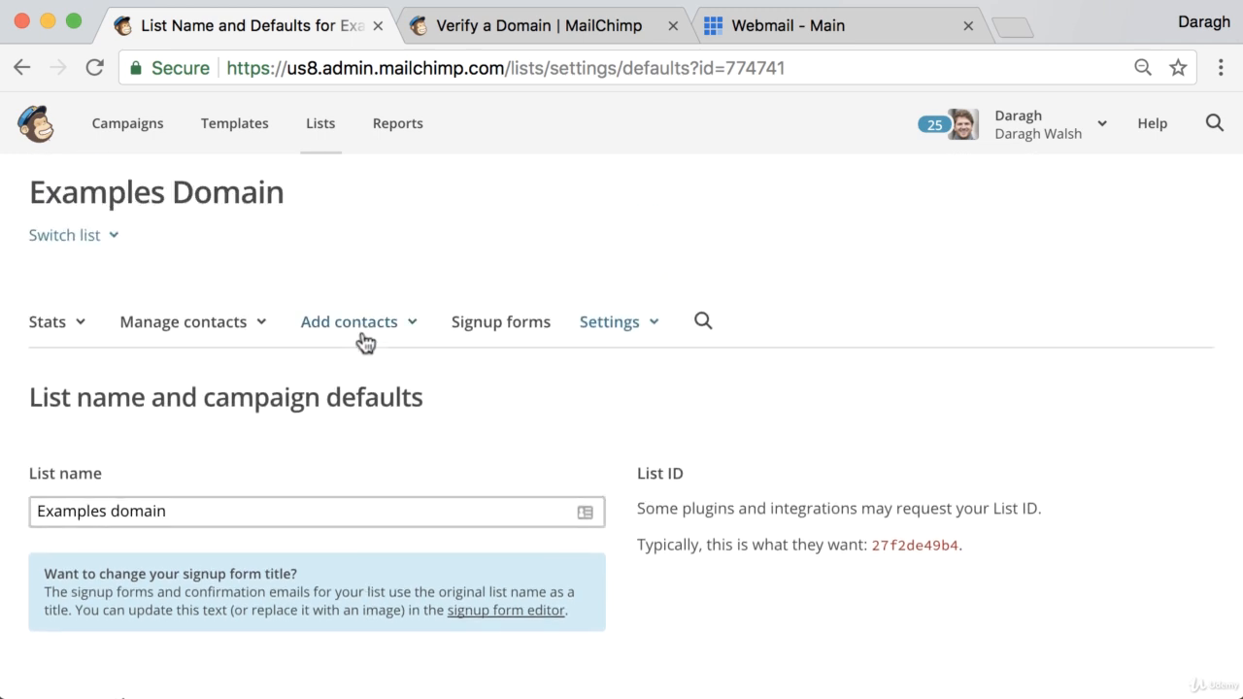
pyautogui.scroll(1, 365, 341)
# Step: Import contacts into the 89-subscriber list from a CSV or tab-delimited text file
pyautogui.click(320, 126)
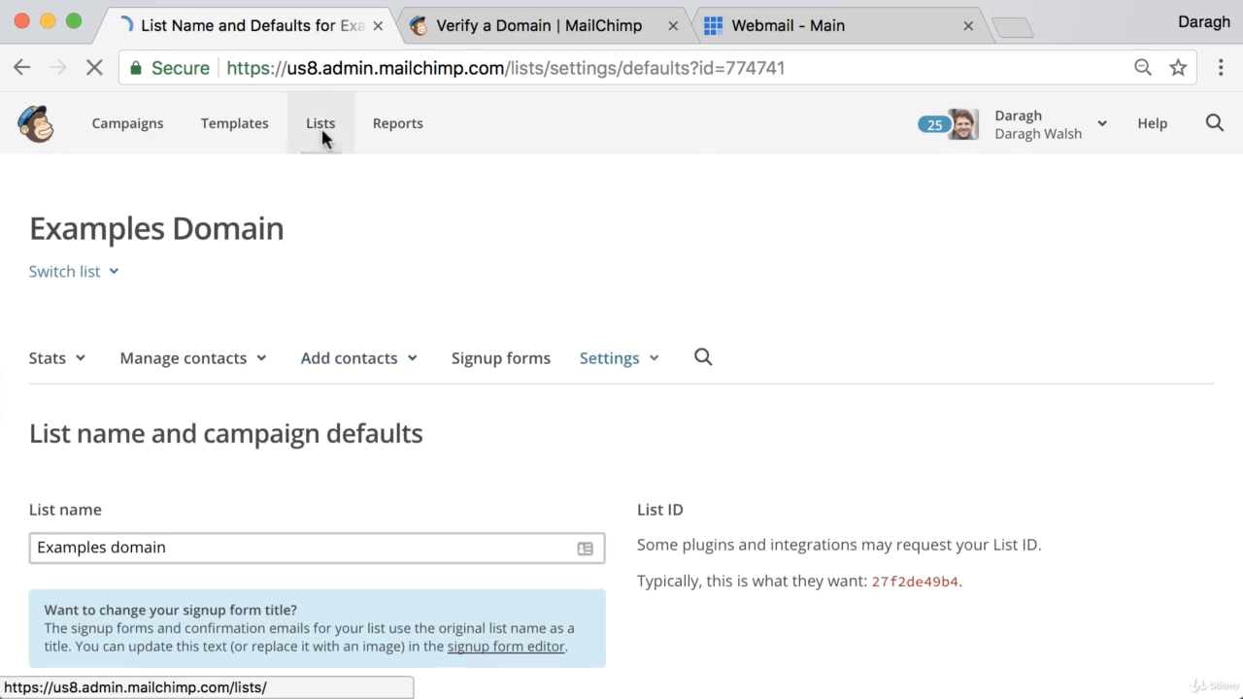
pyautogui.scroll(-3, 525, 386)
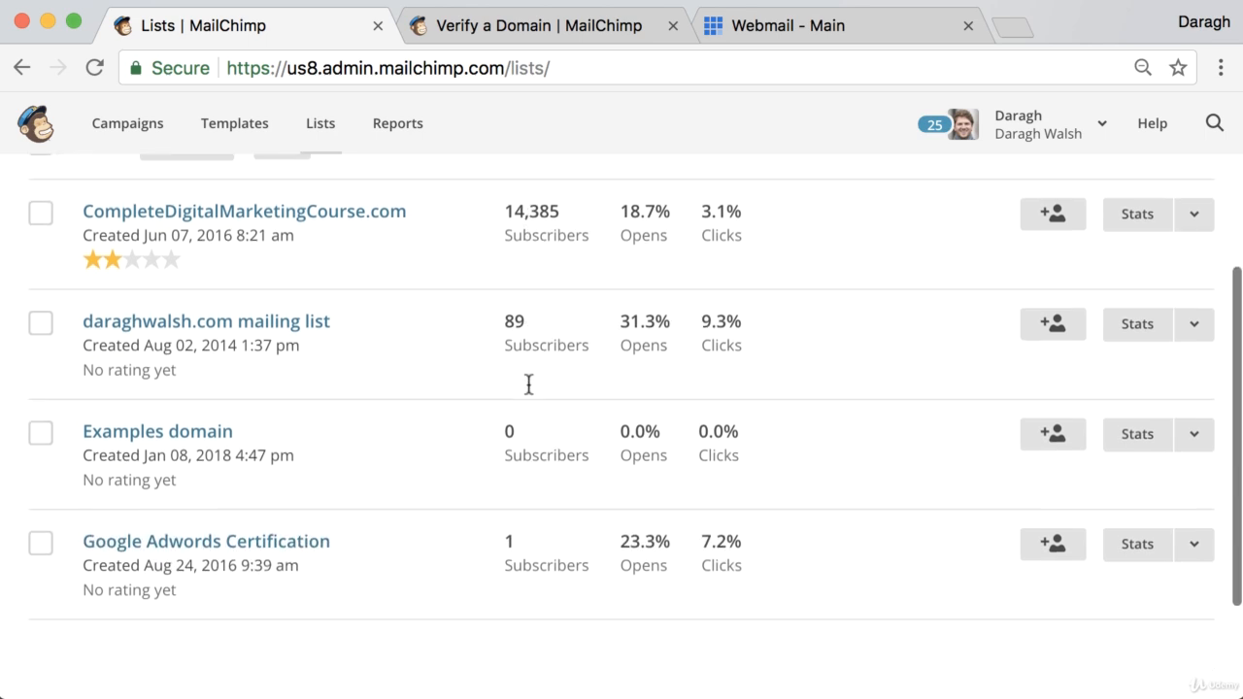
pyautogui.scroll(-2, 528, 385)
pyautogui.scroll(1, 527, 388)
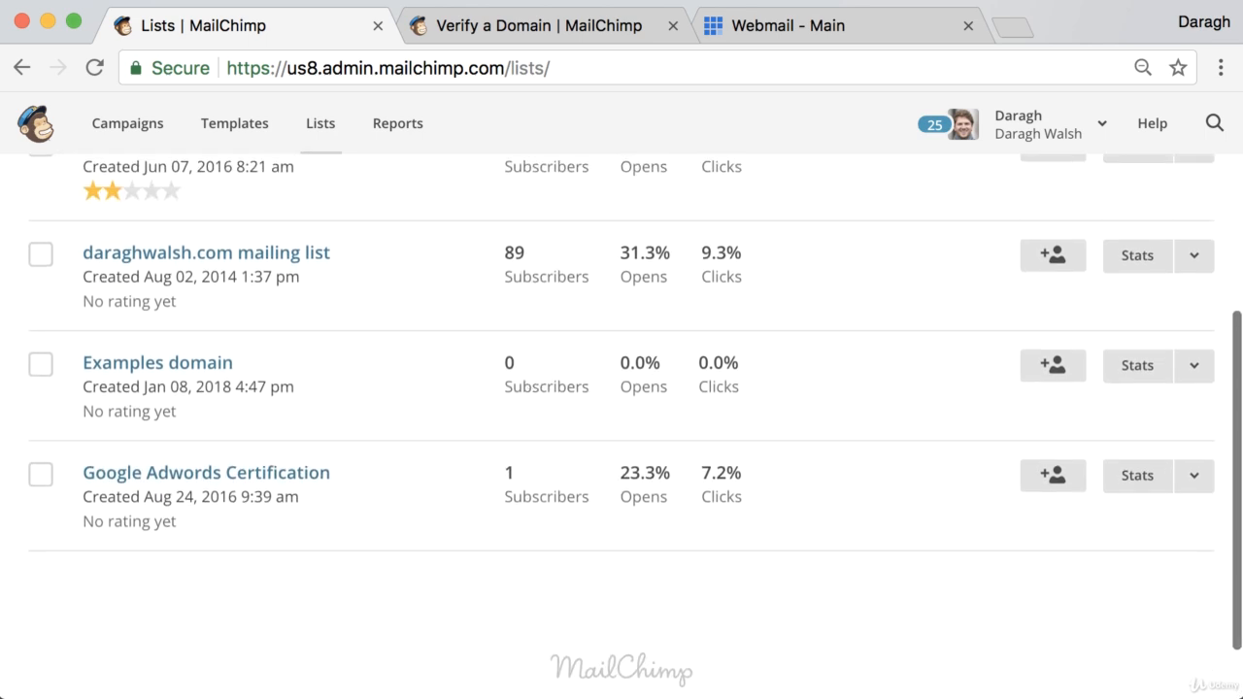
pyautogui.click(1195, 256)
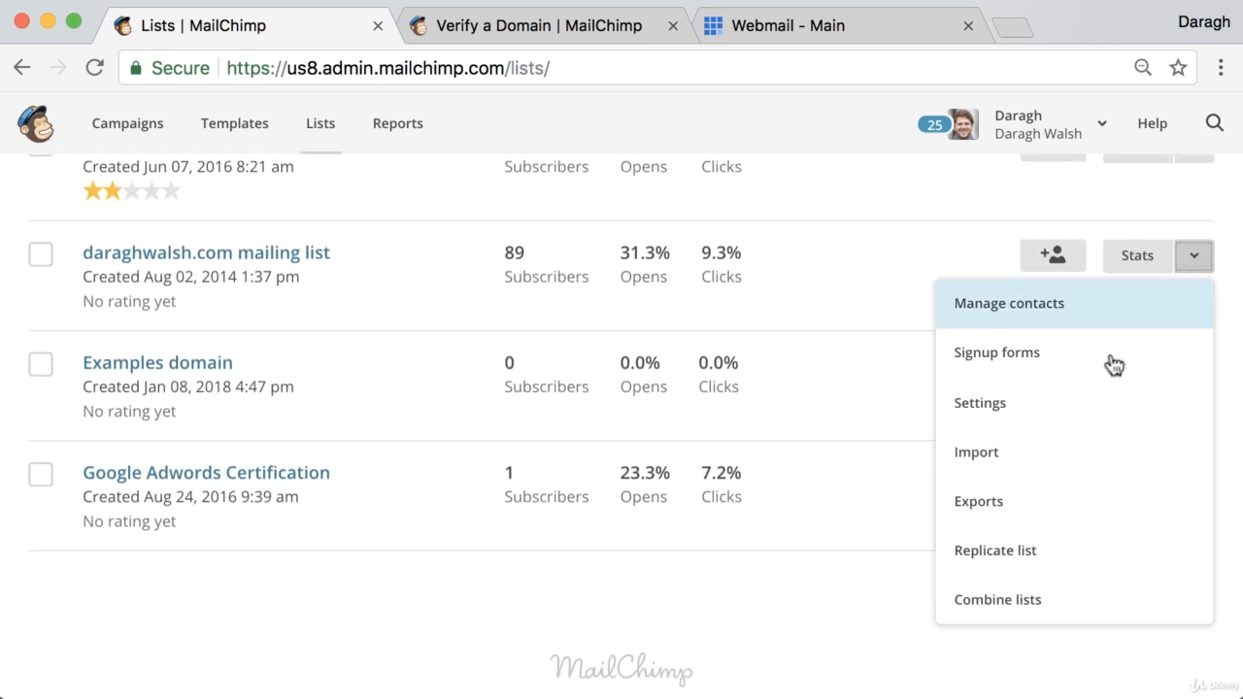
pyautogui.click(1056, 452)
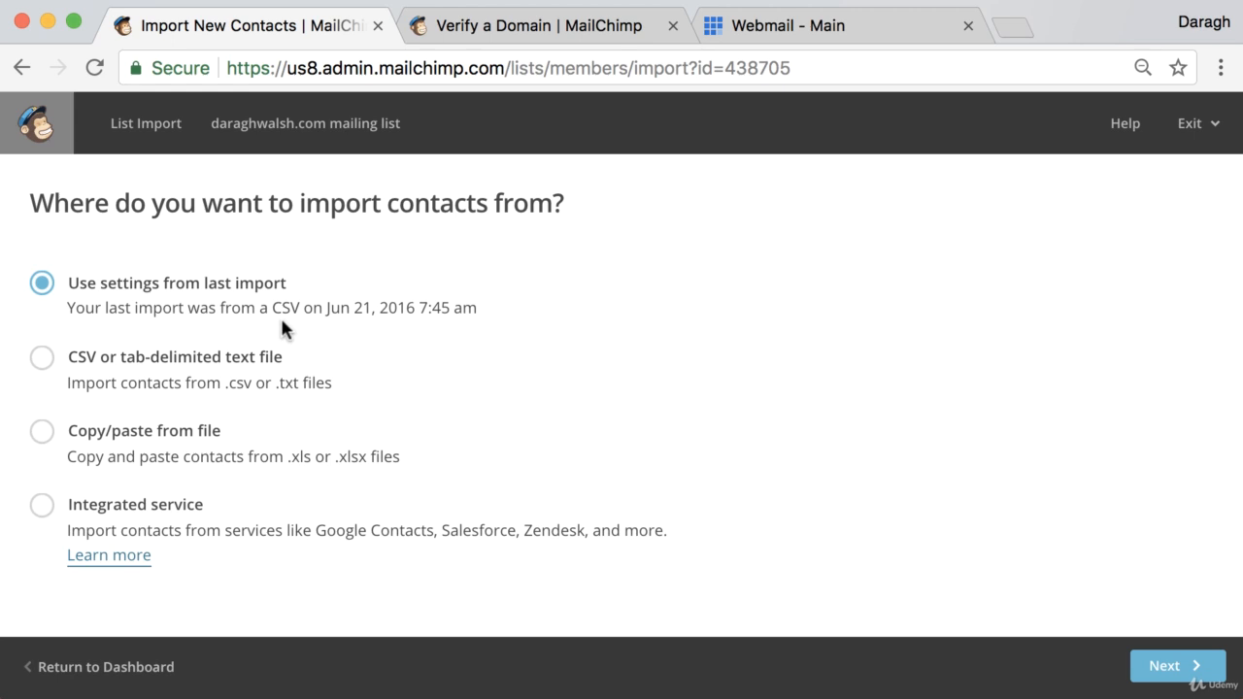
pyautogui.click(44, 359)
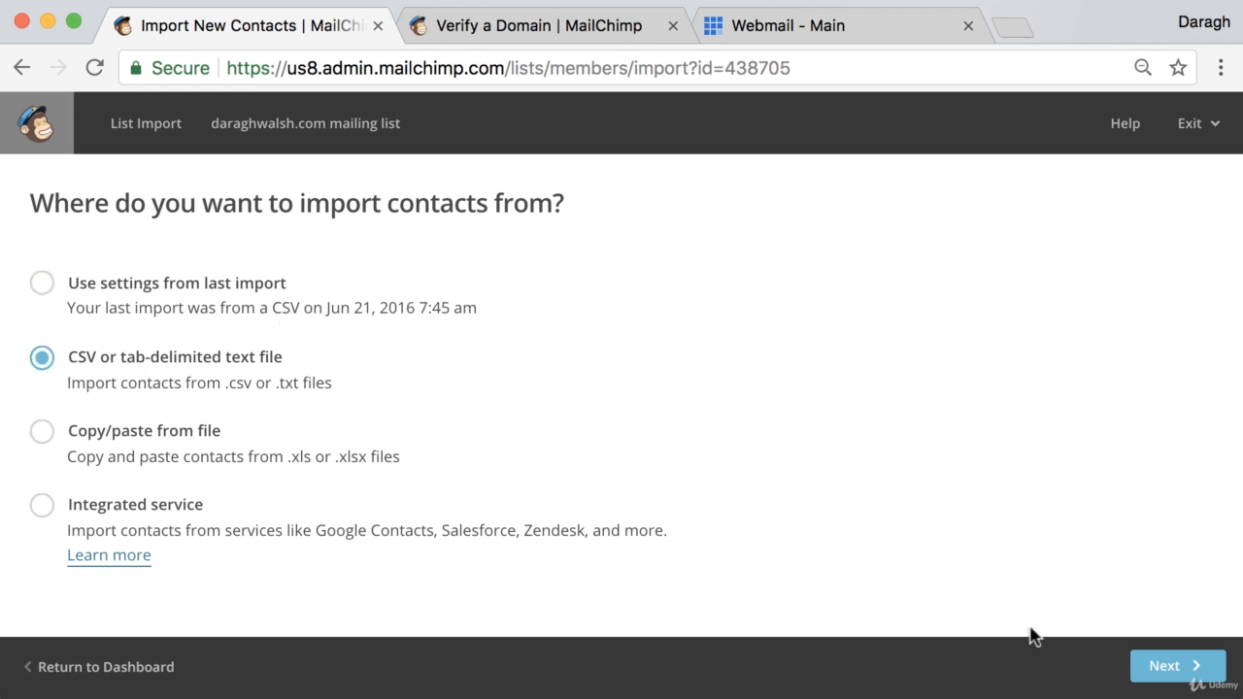
pyautogui.click(1165, 667)
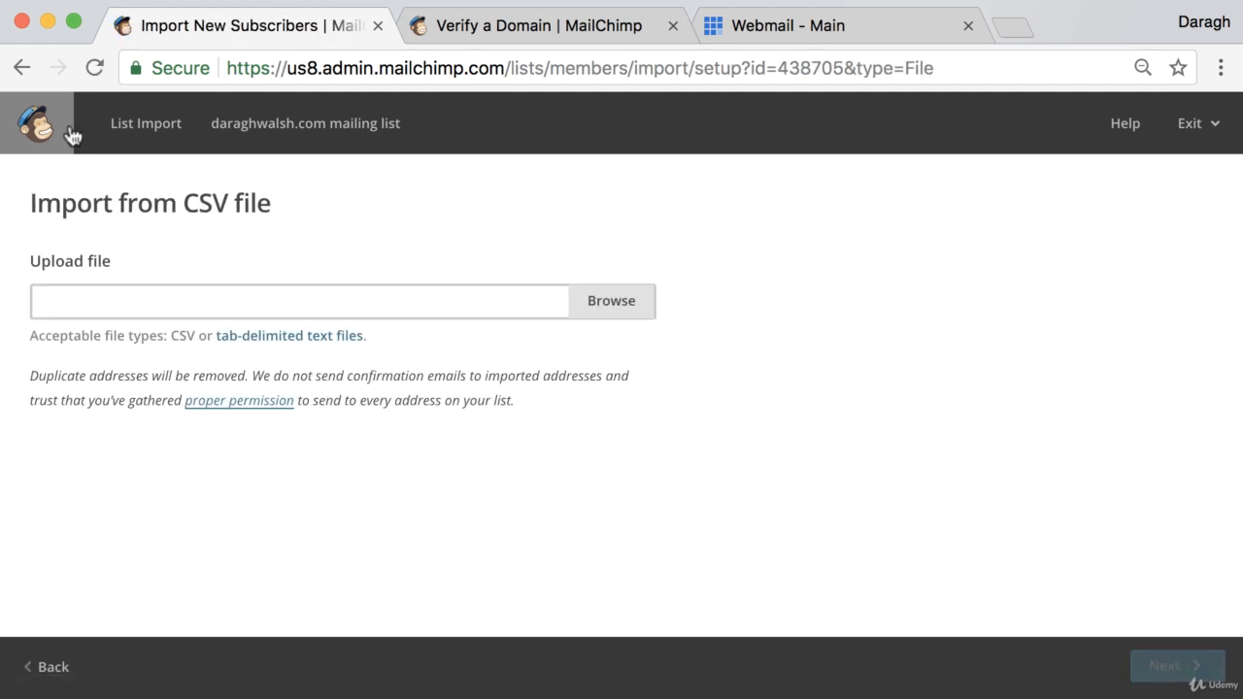
# Step: Preview the 'Copy/paste from file' import option, then leave the import wizard without importing contacts
pyautogui.click(64, 668)
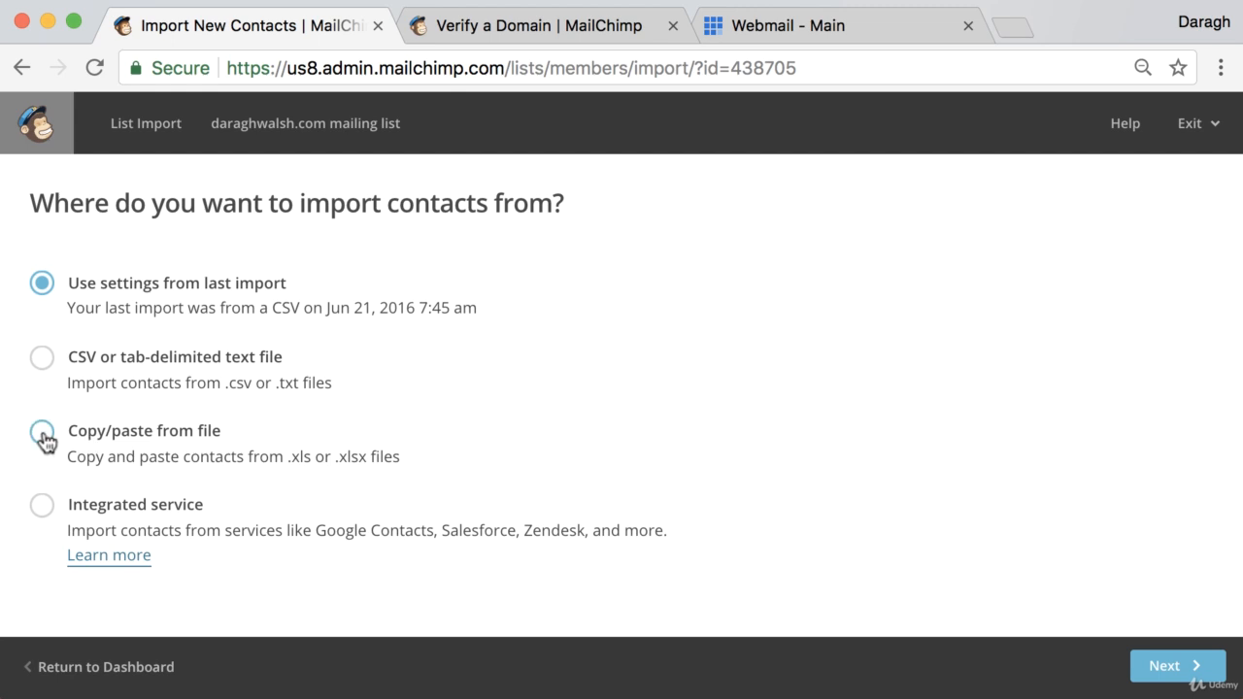
pyautogui.click(42, 431)
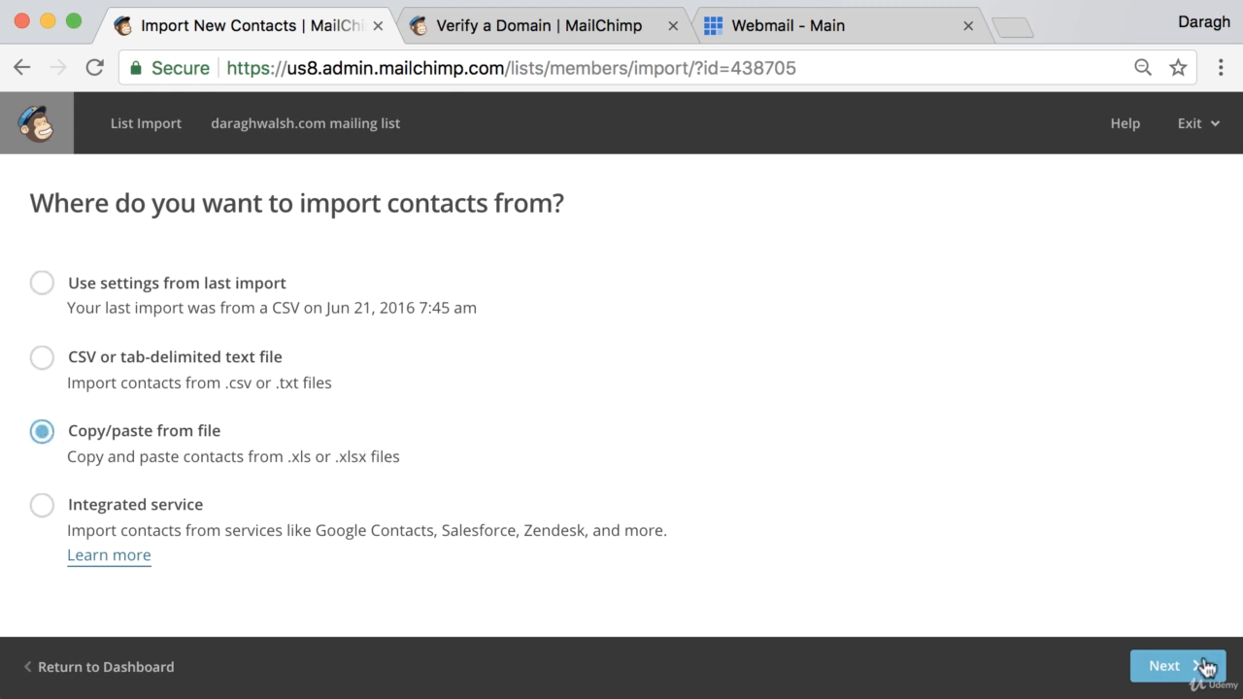
pyautogui.click(1176, 665)
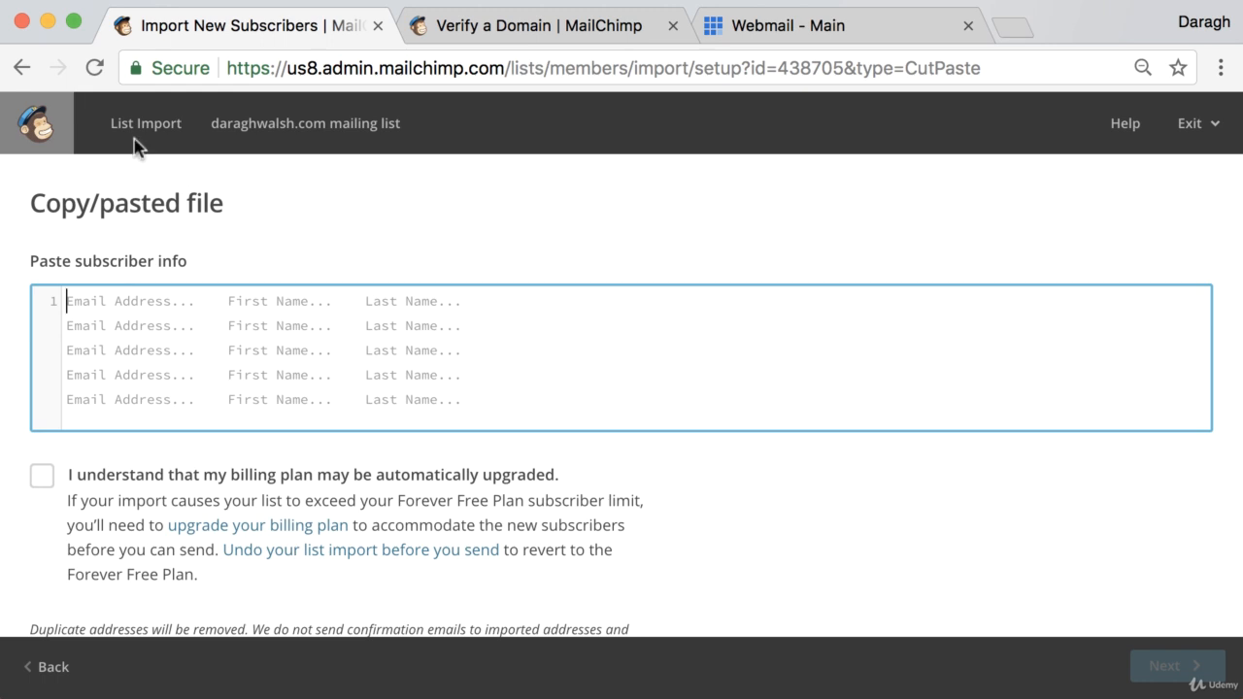
pyautogui.click(49, 666)
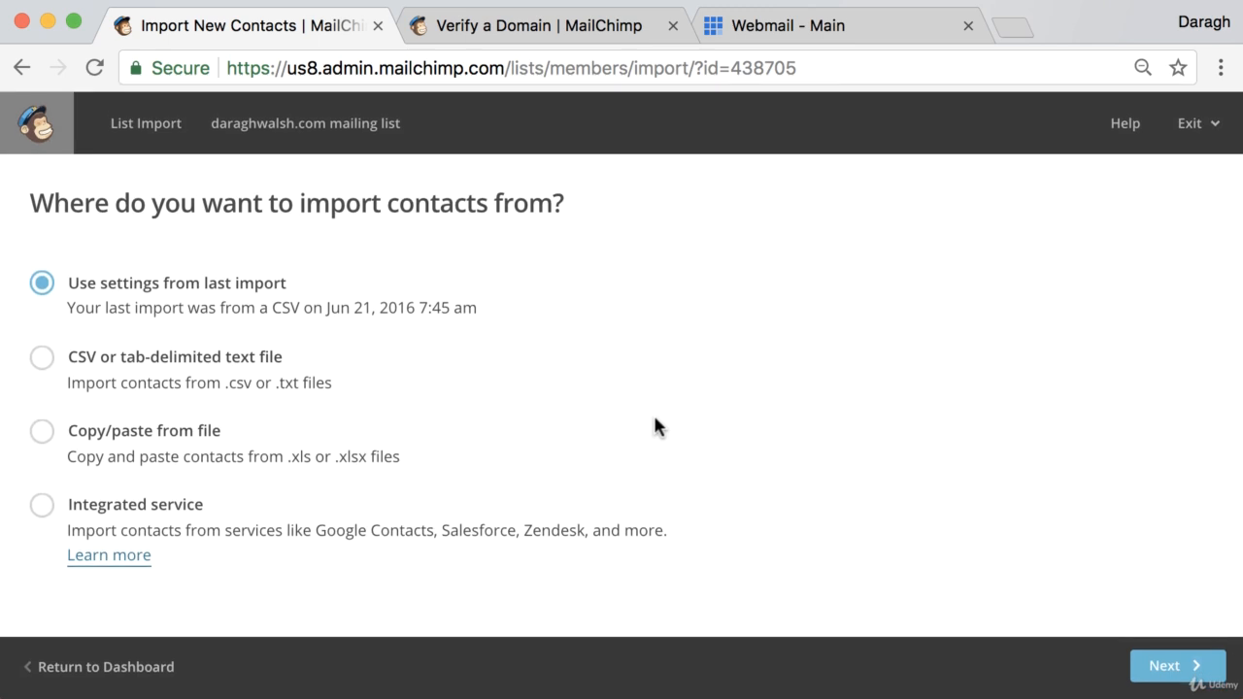
pyautogui.click(106, 666)
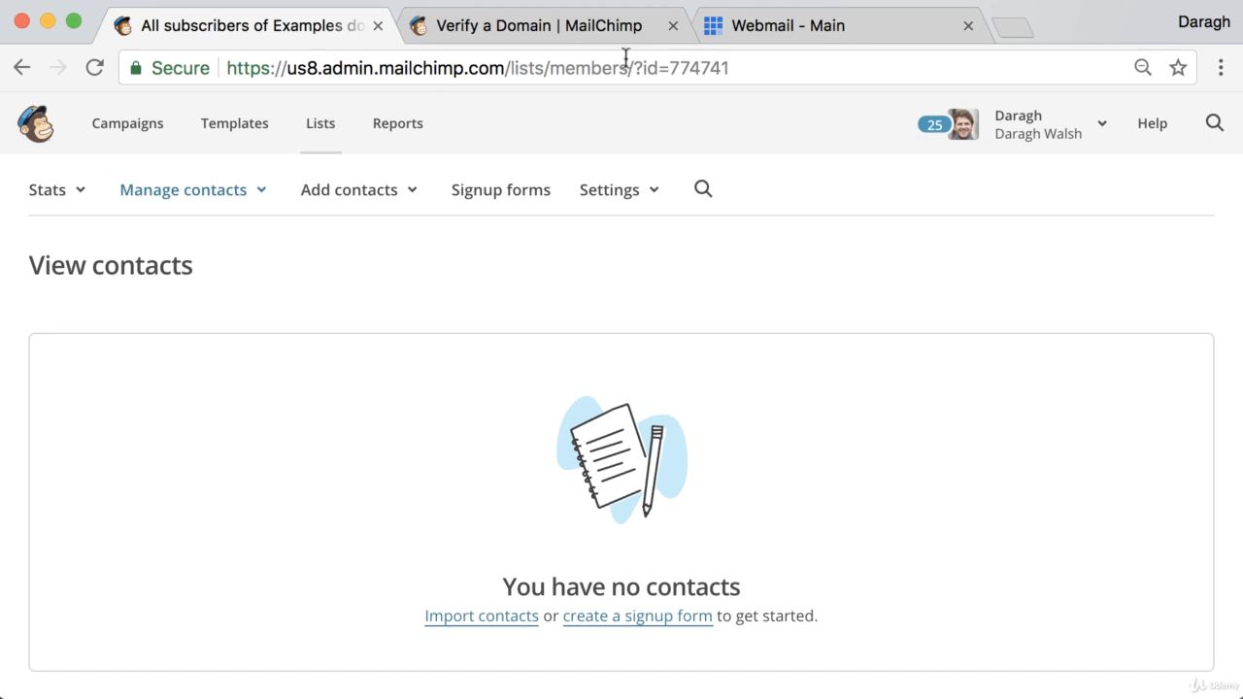
pyautogui.click(573, 27)
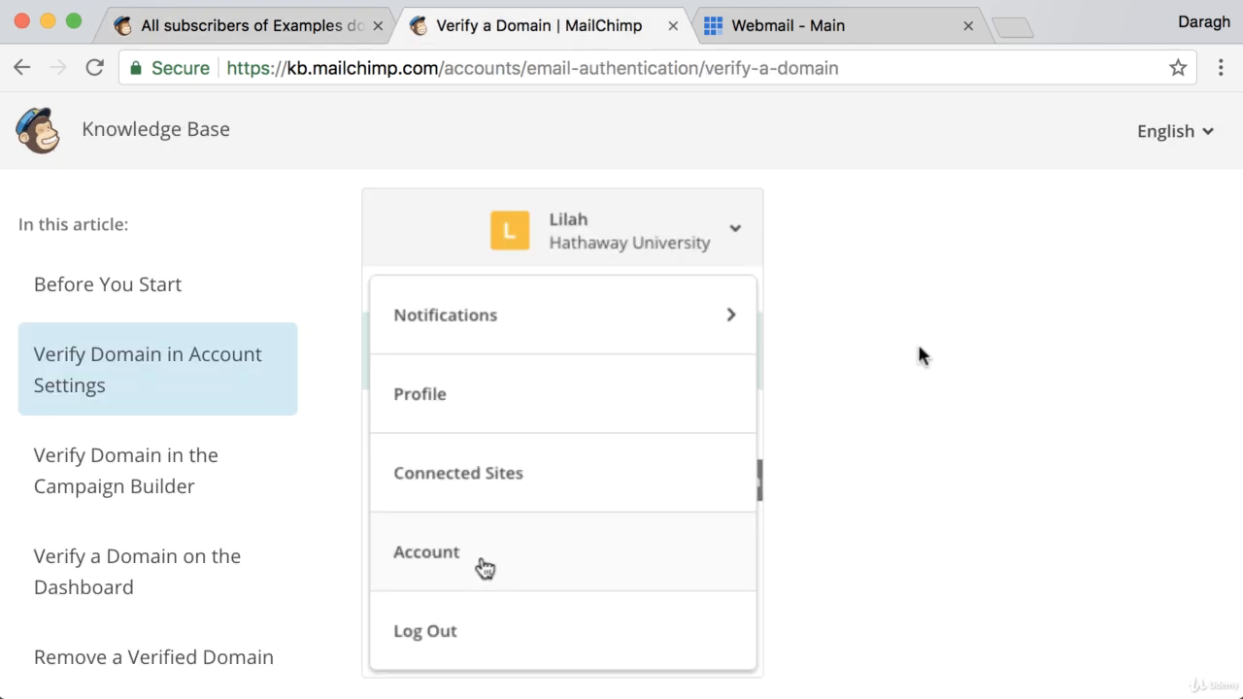
pyautogui.scroll(-3, 916, 352)
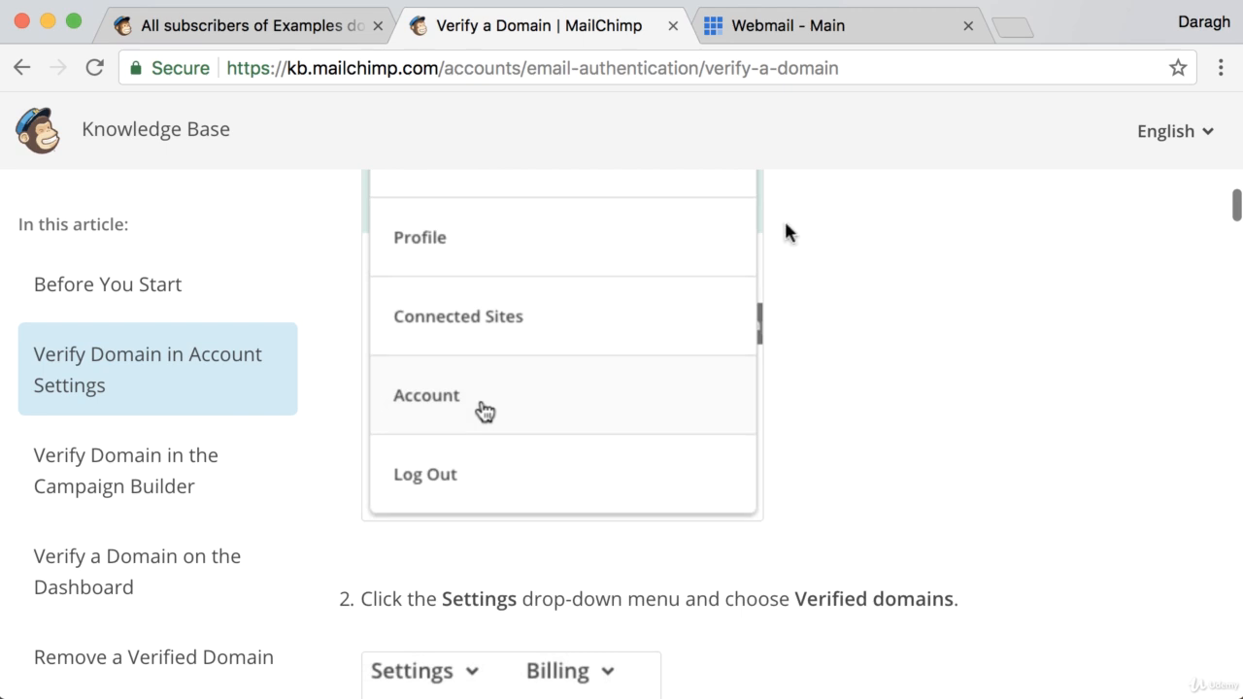
pyautogui.click(319, 27)
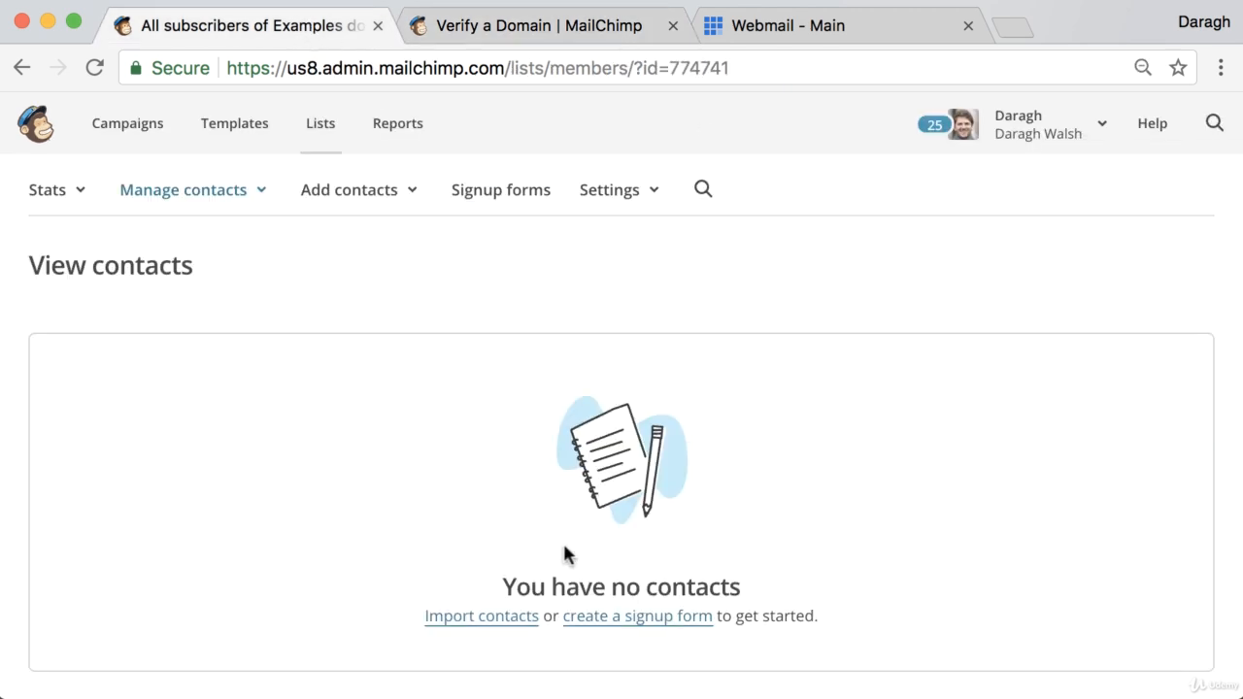